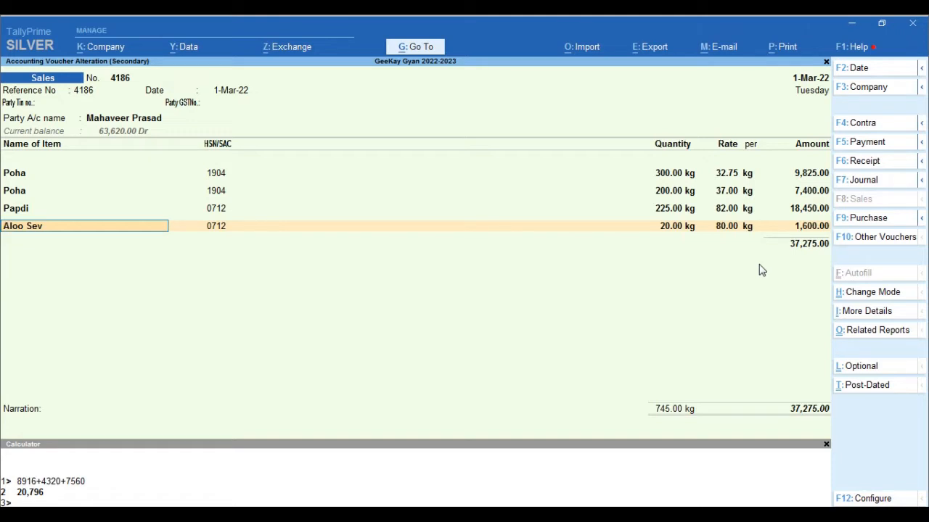
Step: Accept the Aloo Sev line at 20 kg and 80 per kg, allocating its amount to the Sales Gst 12% ledger
{"action": "key", "text": "Return"}
{"action": "key", "text": "Return"}
{"action": "key", "text": "Return"}
{"action": "key", "text": "Return"}
{"action": "key", "text": "Return"}
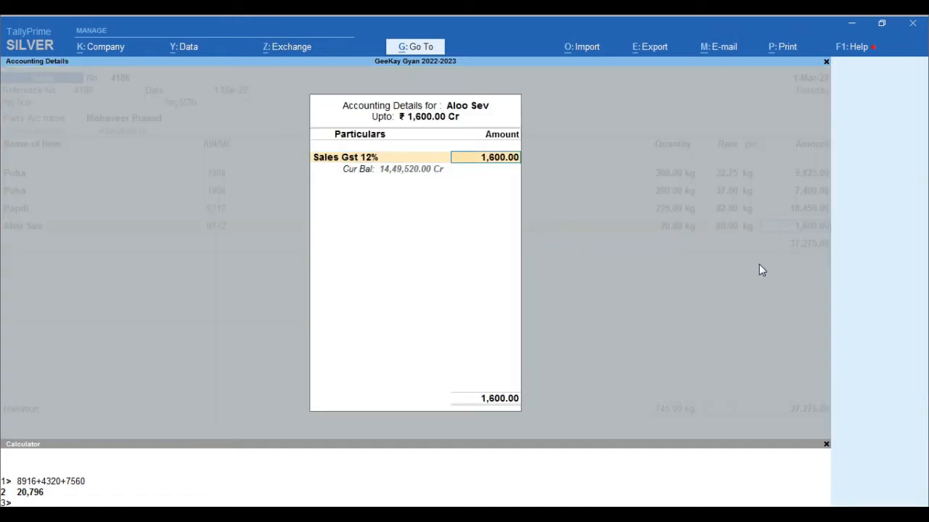
{"action": "key", "text": "Return"}
Step: Add the SGST, CGST and Round Off ledgers below the items and save the sales voucher
{"action": "key", "text": "Return"}
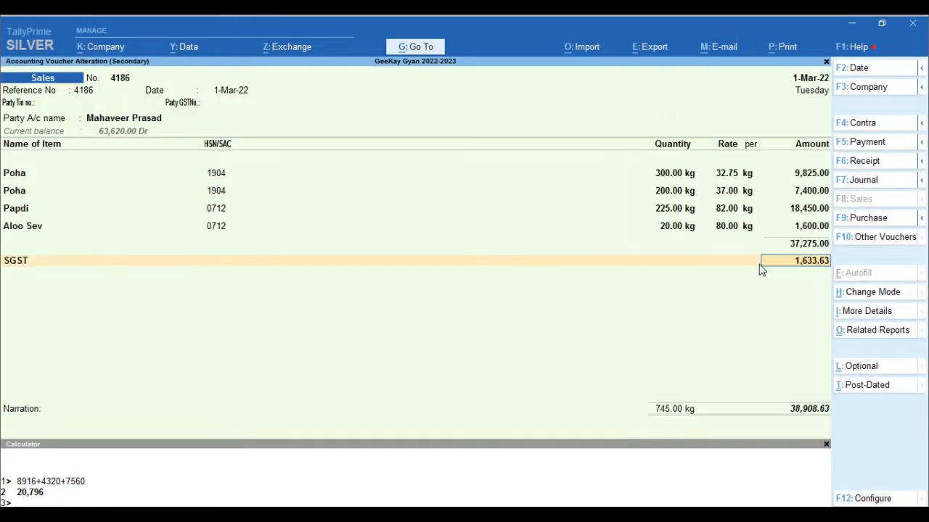
{"action": "key", "text": "Return"}
{"action": "key", "text": "Return"}
{"action": "key", "text": "Return"}
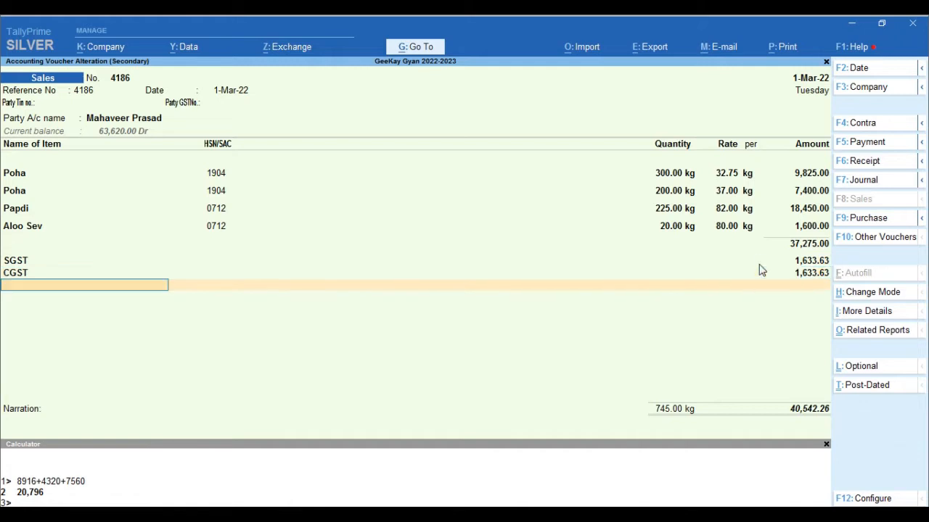
{"action": "key", "text": "Return"}
{"action": "key", "text": "ctrl+a"}
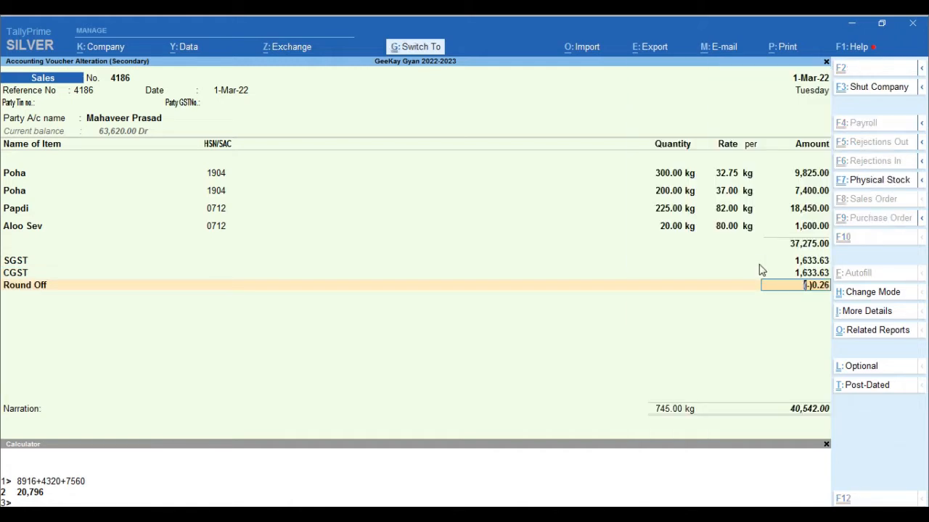
{"action": "key", "text": "Return"}
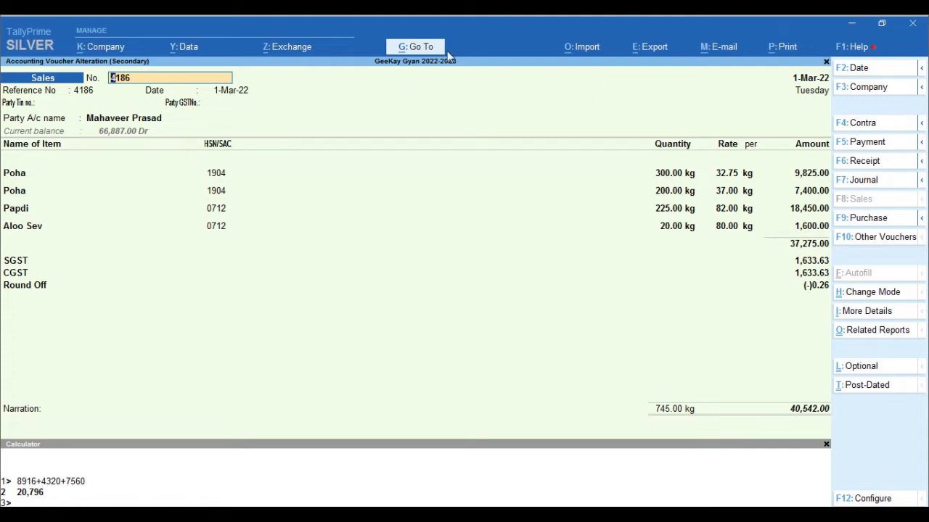
Step: Step through the two Poha lines and check the sales ledger in their accounting details
{"action": "left_click", "coordinate": [20, 176]}
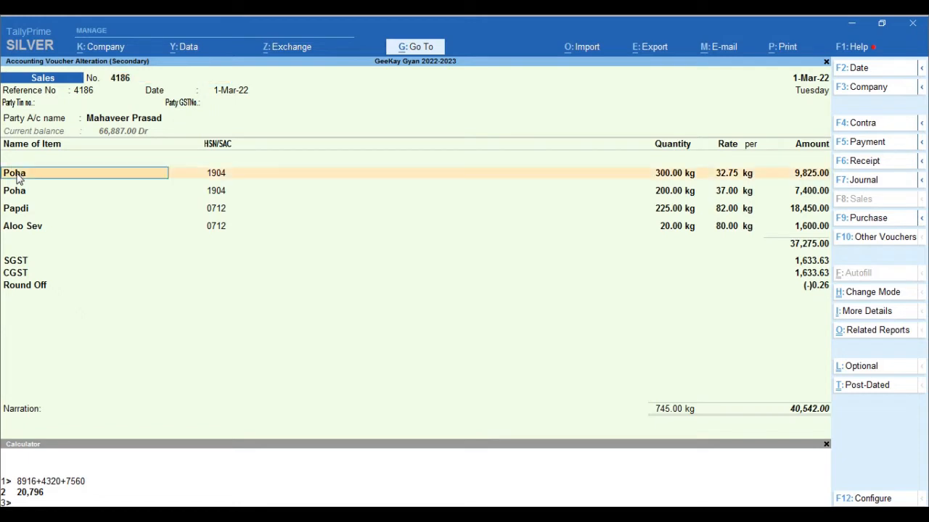
{"action": "left_click", "coordinate": [19, 178]}
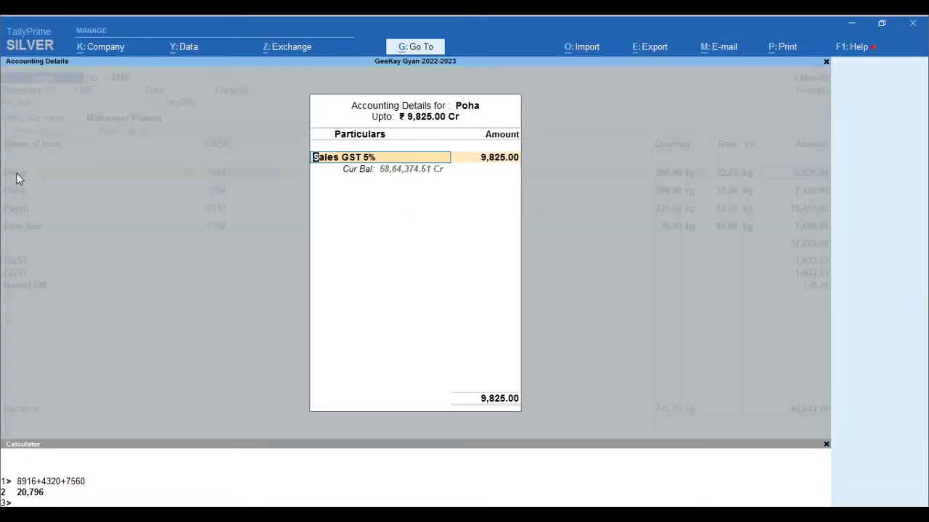
{"action": "key", "text": "Return"}
{"action": "key", "text": "Return"}
{"action": "key", "text": "Return"}
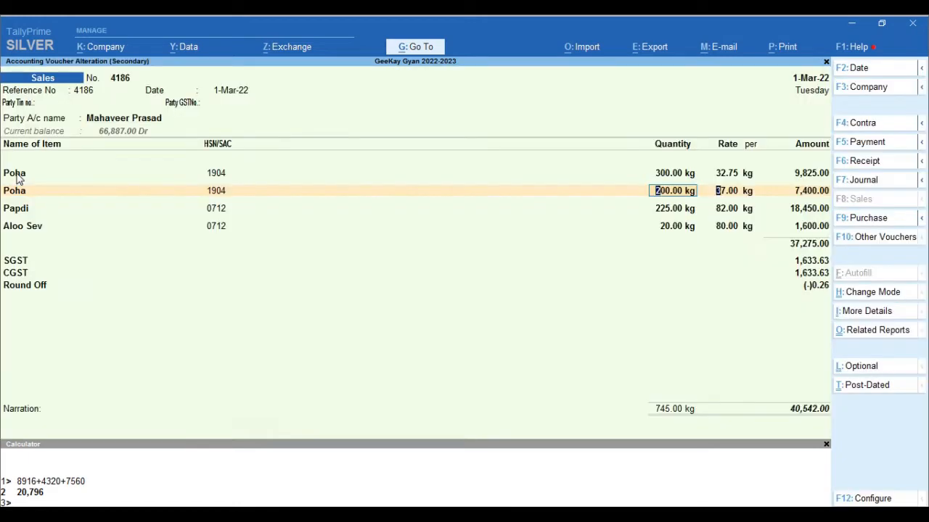
{"action": "key", "text": "Return"}
{"action": "key", "text": "Return"}
{"action": "key", "text": "Return"}
{"action": "key", "text": "Return"}
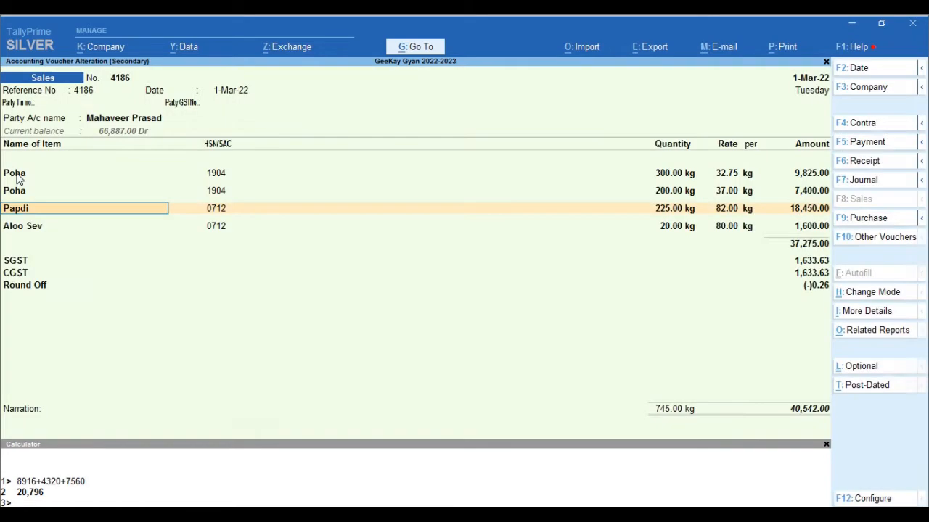
Step: Check the accounting details of the Papdi and Aloo Sev lines, then close them and return to the voucher
{"action": "key", "text": "Return"}
{"action": "key", "text": "Return"}
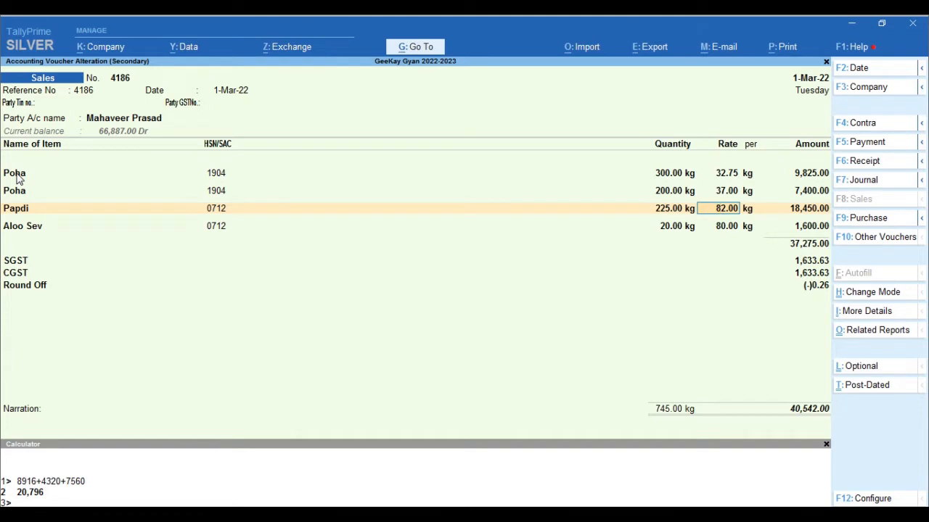
{"action": "key", "text": "Return"}
{"action": "key", "text": "Return"}
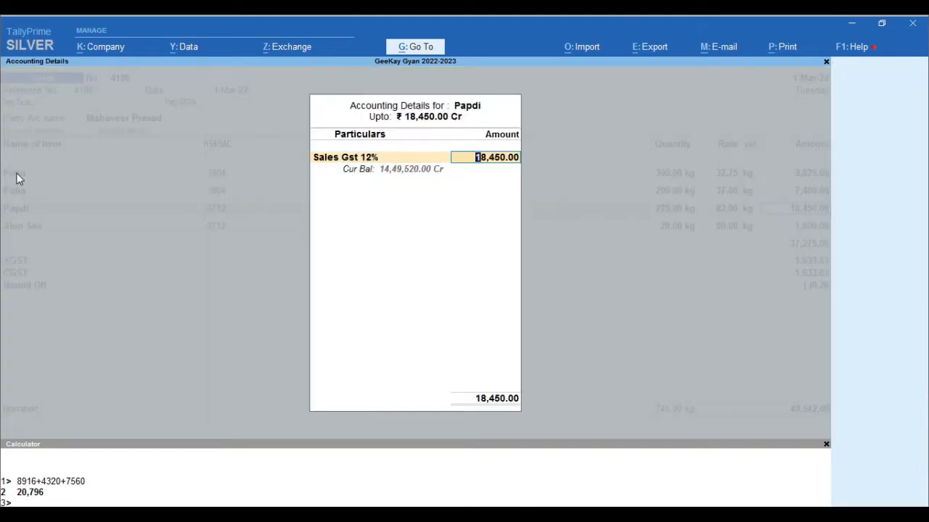
{"action": "key", "text": "Return"}
{"action": "key", "text": "Return"}
{"action": "key", "text": "Return"}
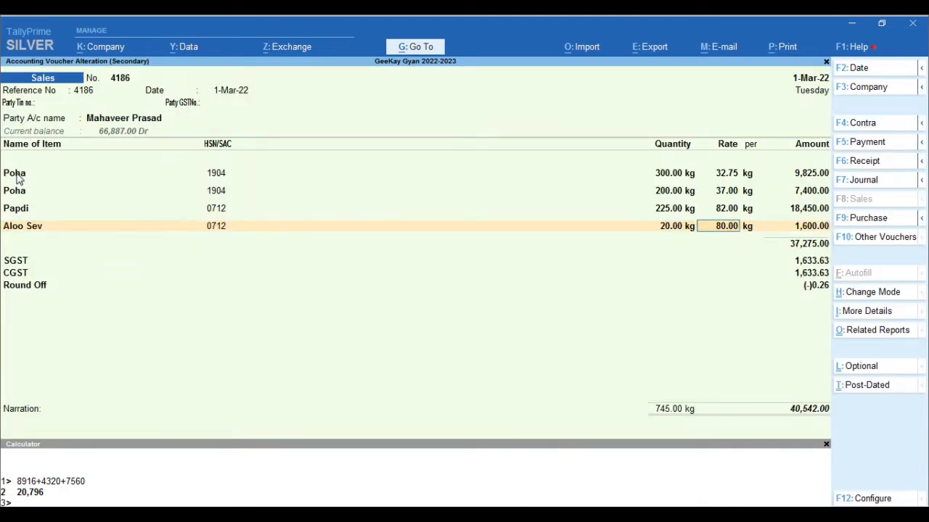
{"action": "key", "text": "Return"}
{"action": "key", "text": "Return"}
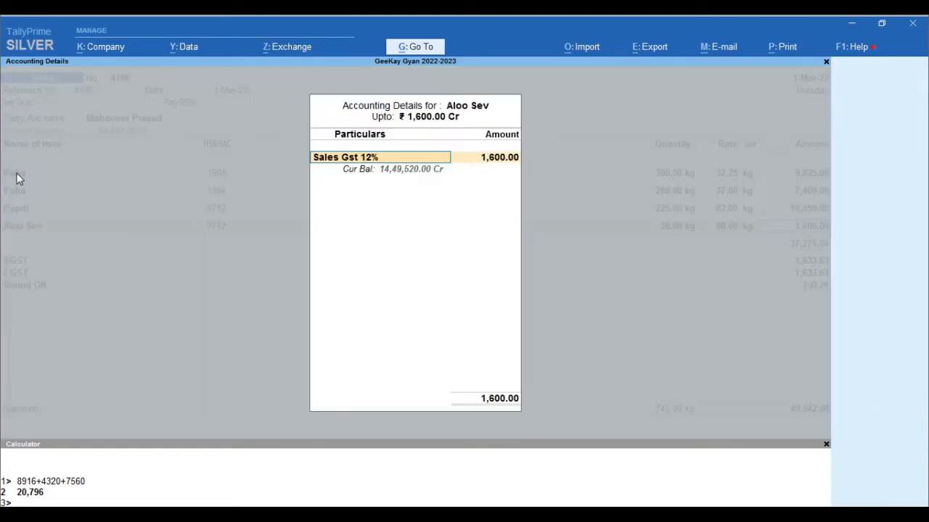
{"action": "key", "text": "Escape"}
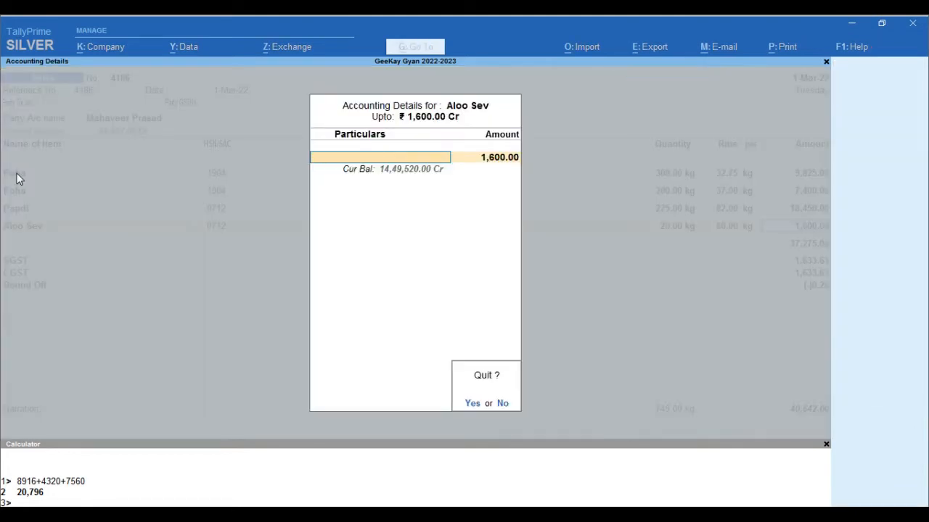
{"action": "key", "text": "Return"}
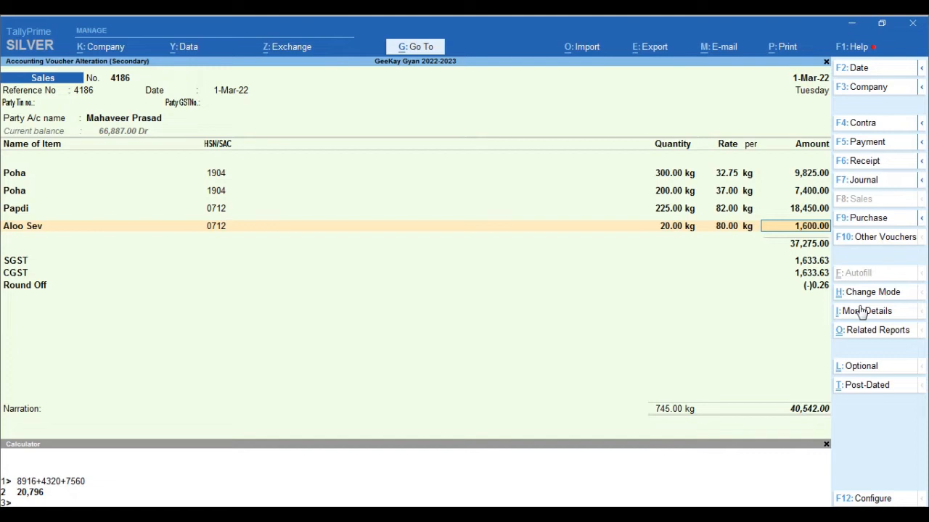
Step: Open the voucher's GST - Tax Analysis and check the second Poha line's tax by calculating 7400*5%
{"action": "key", "text": "ctrl+o"}
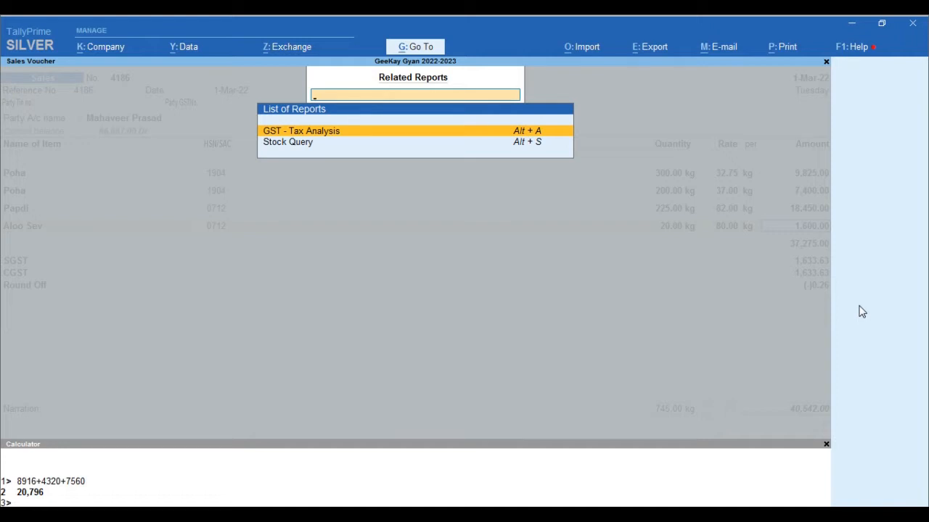
{"action": "key", "text": "Return"}
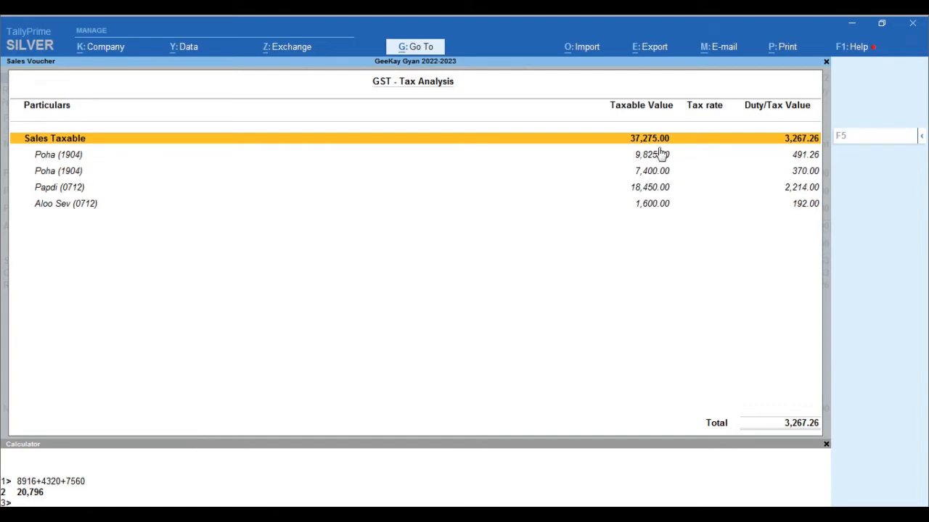
{"action": "key", "text": "ctrl+n"}
{"action": "type", "text": "74"}
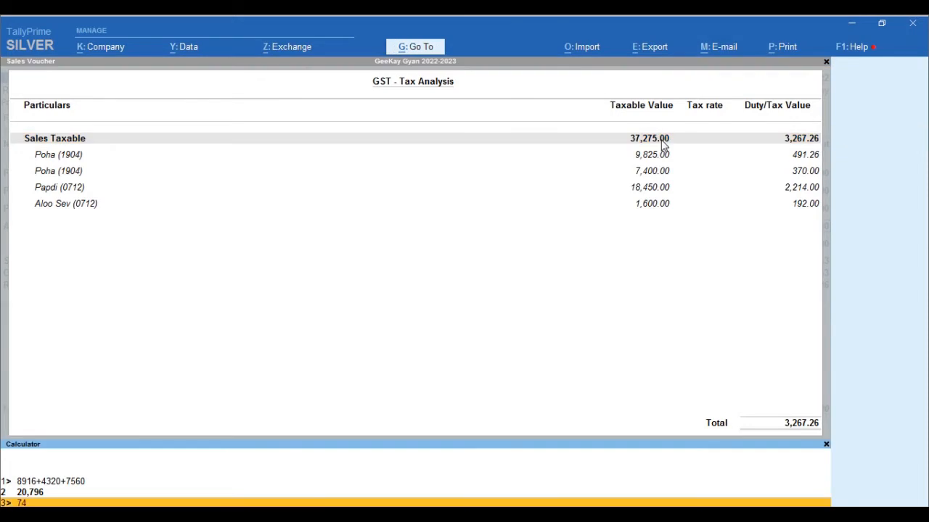
{"action": "type", "text": "00*5%"}
{"action": "key", "text": "Return"}
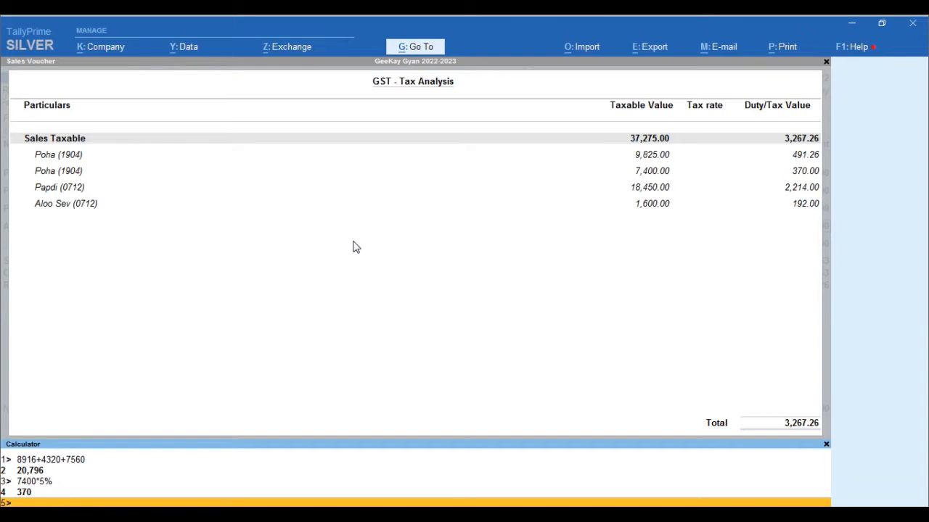
{"action": "key", "text": "Escape"}
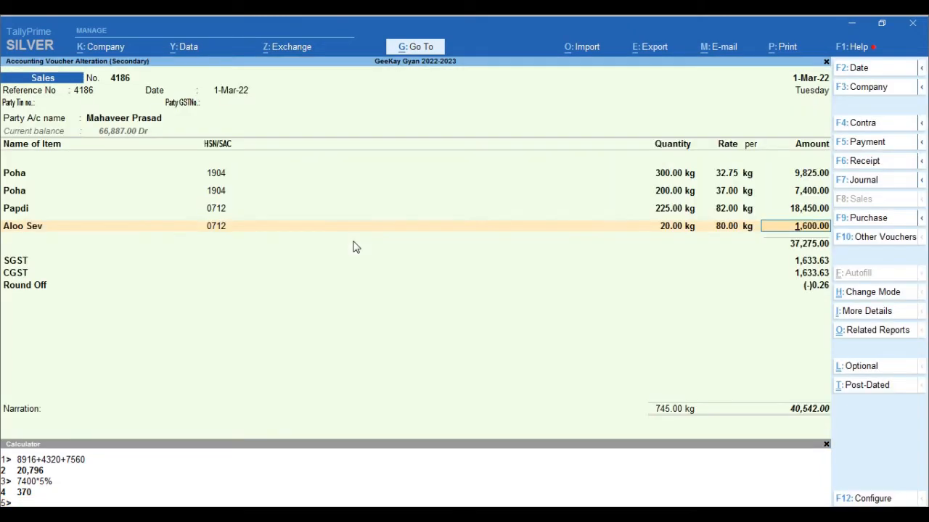
Step: View the Stock Query report for Aloo Sev and return to the sales voucher
{"action": "key", "text": "ctrl"}
{"action": "key", "text": "ctrl+o"}
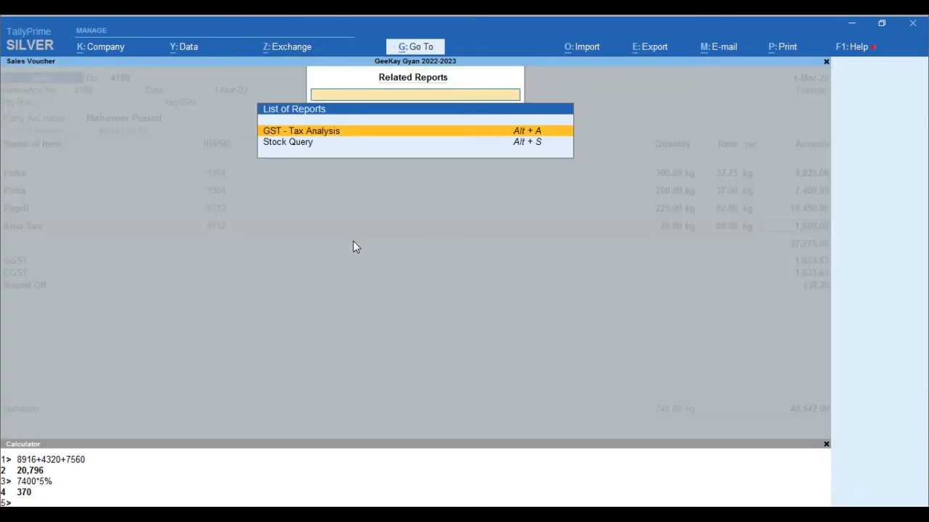
{"action": "key", "text": "Down"}
{"action": "key", "text": "Return"}
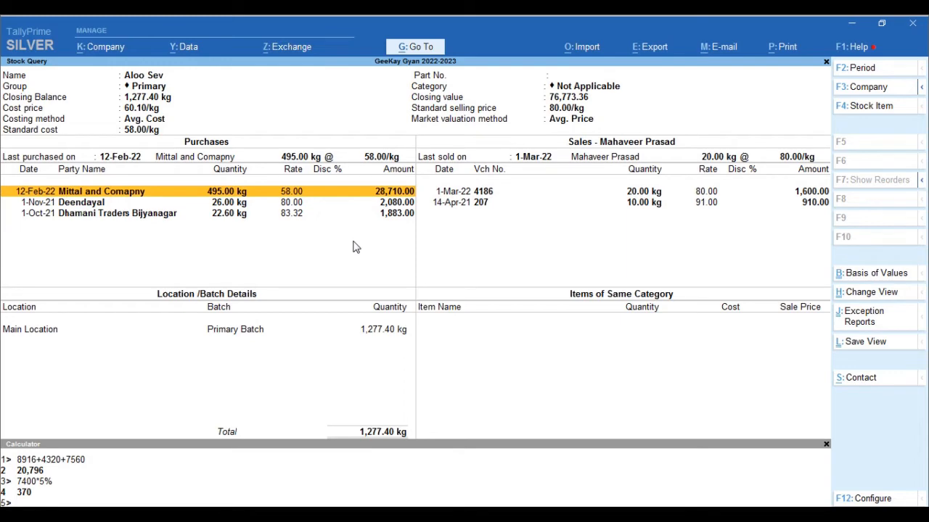
{"action": "key", "text": "Escape"}
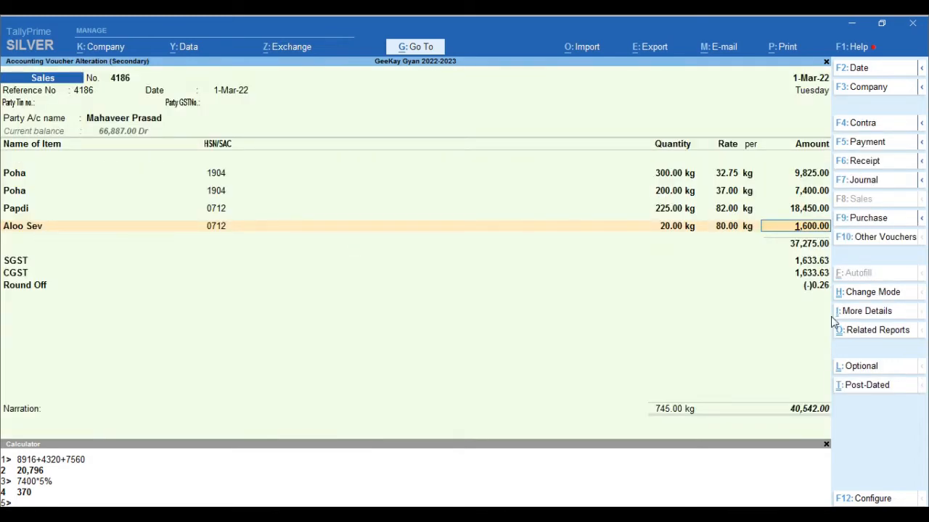
Step: Reopen the Aloo Sev stock query to examine its purchase history, sales history, location and same-category details
{"action": "key", "text": "ctrl+o"}
{"action": "key", "text": "Down"}
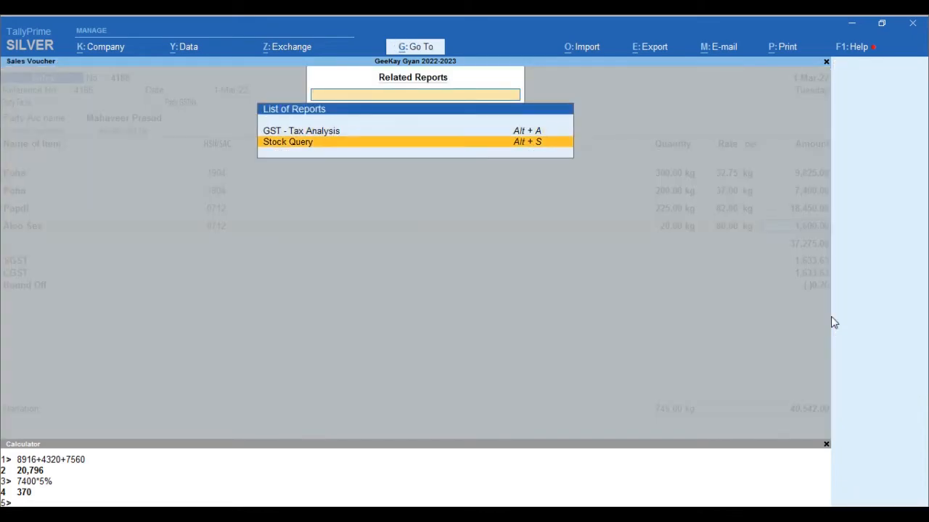
{"action": "key", "text": "Return"}
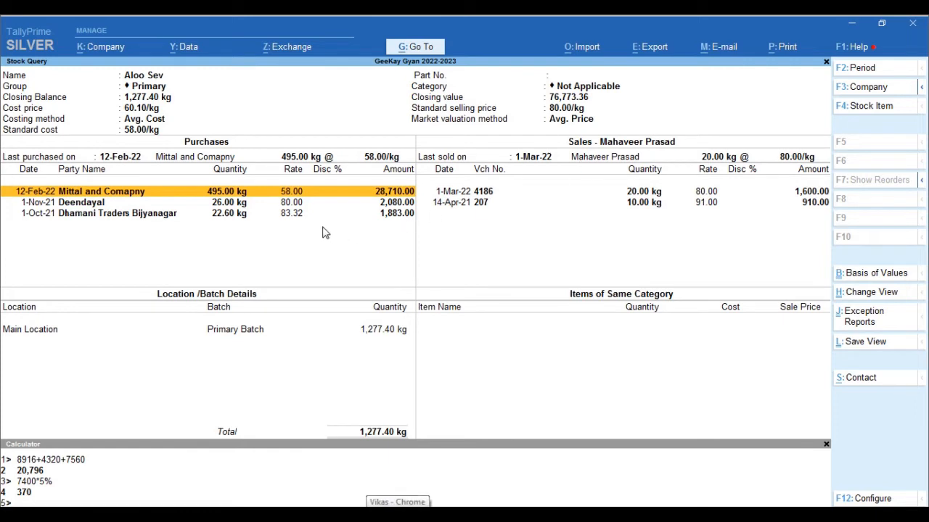
{"action": "left_click", "coordinate": [438, 193]}
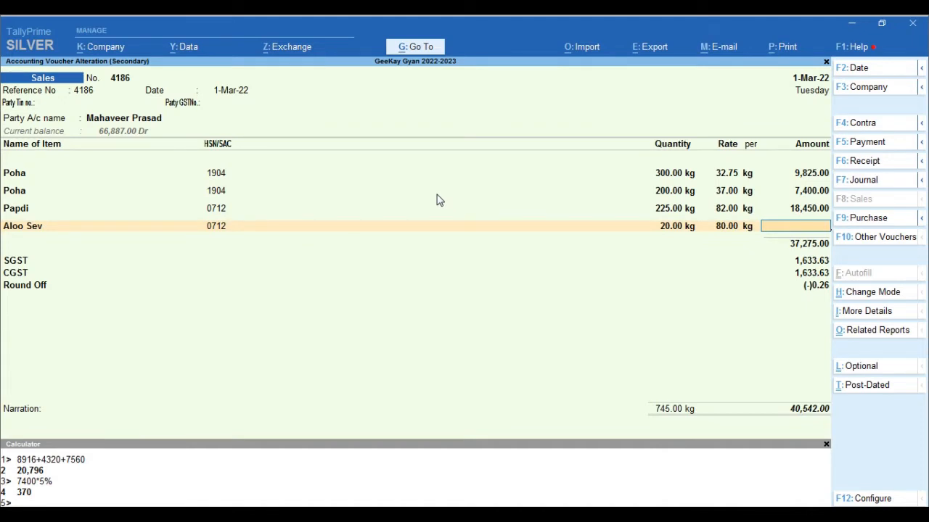
{"action": "key", "text": "ctrl+o"}
{"action": "key", "text": "Down"}
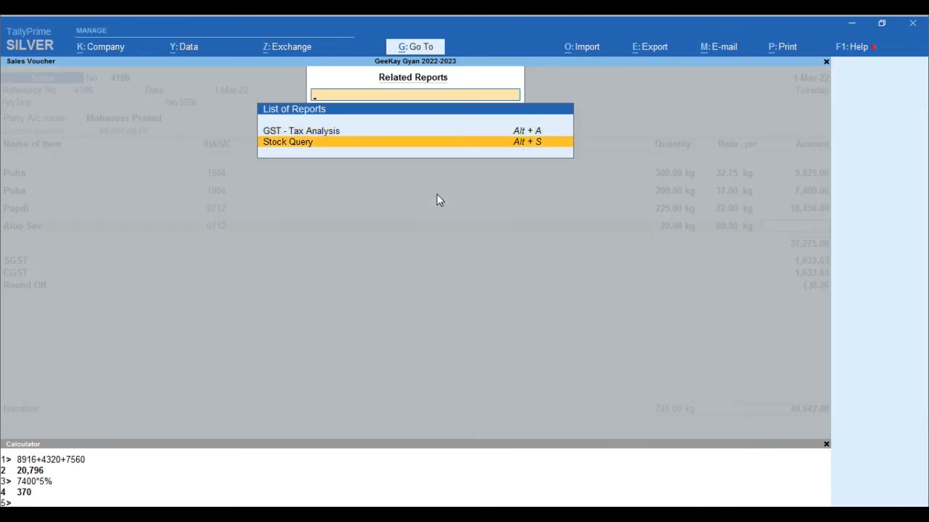
{"action": "key", "text": "Return"}
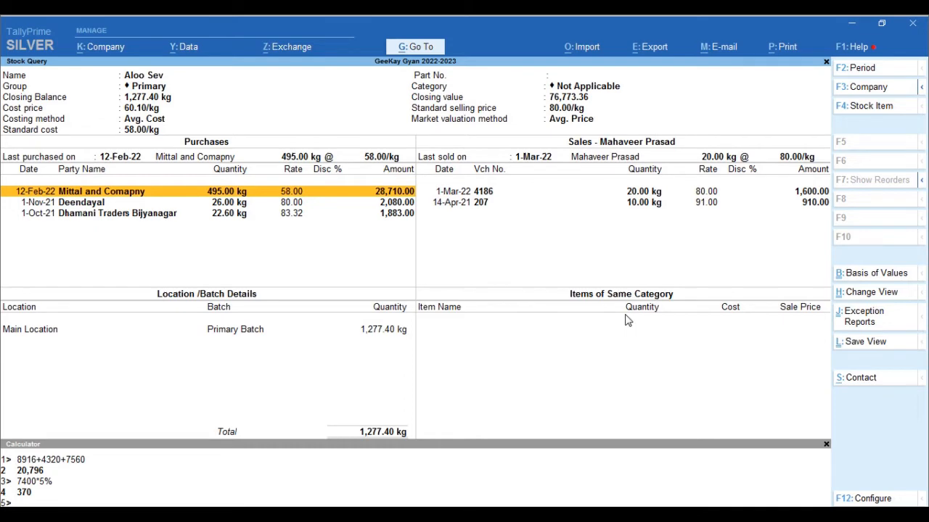
{"action": "key", "text": "Escape"}
Step: Re-enter the Aloo Sev rate as 80 per kg so the line's amount is recalculated
{"action": "key", "text": "BackSpace"}
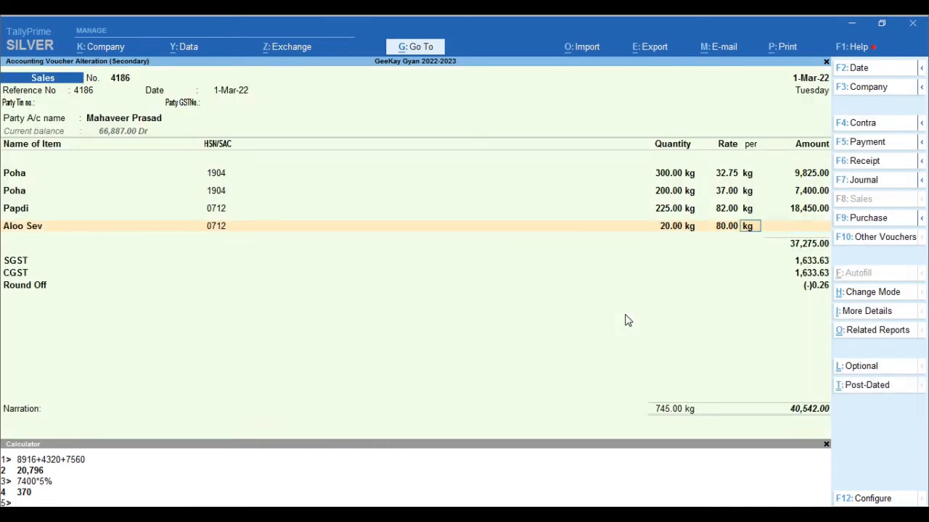
{"action": "key", "text": "BackSpace"}
{"action": "type", "text": "80"}
{"action": "key", "text": "Return"}
{"action": "key", "text": "Return"}
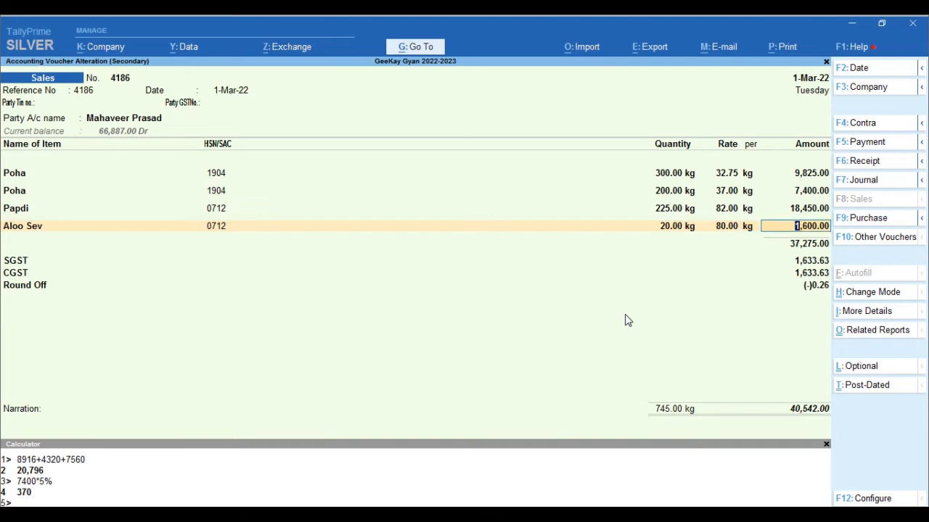
Step: Go back through the voucher's item lines from Aloo Sev to Poha and proceed to the second Poha line's item name
{"action": "key", "text": "BackSpace"}
{"action": "key", "text": "BackSpace"}
{"action": "key", "text": "BackSpace"}
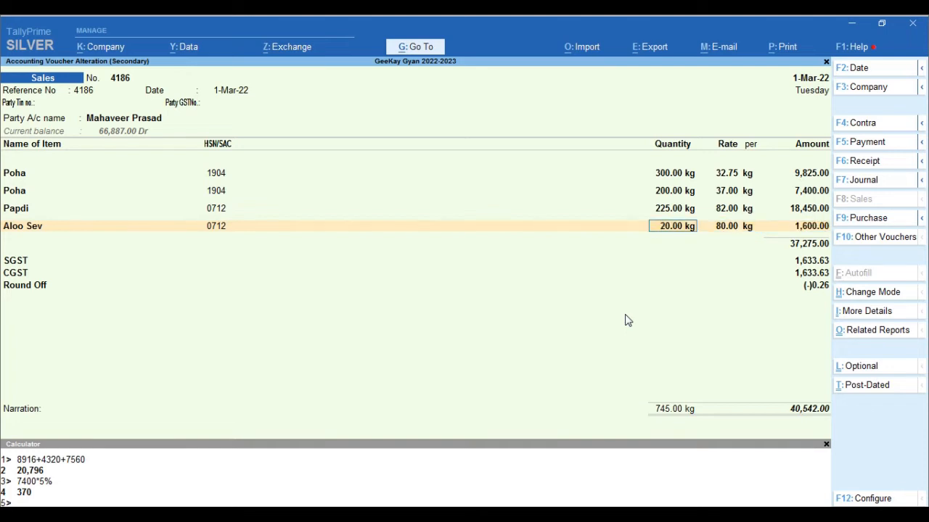
{"action": "key", "text": "BackSpace"}
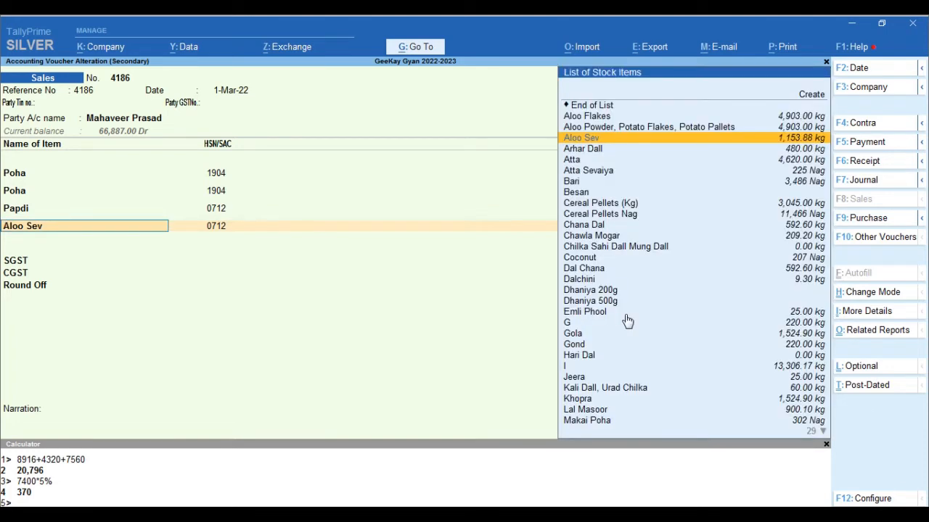
{"action": "key", "text": "BackSpace"}
{"action": "key", "text": "BackSpace"}
{"action": "key", "text": "BackSpace"}
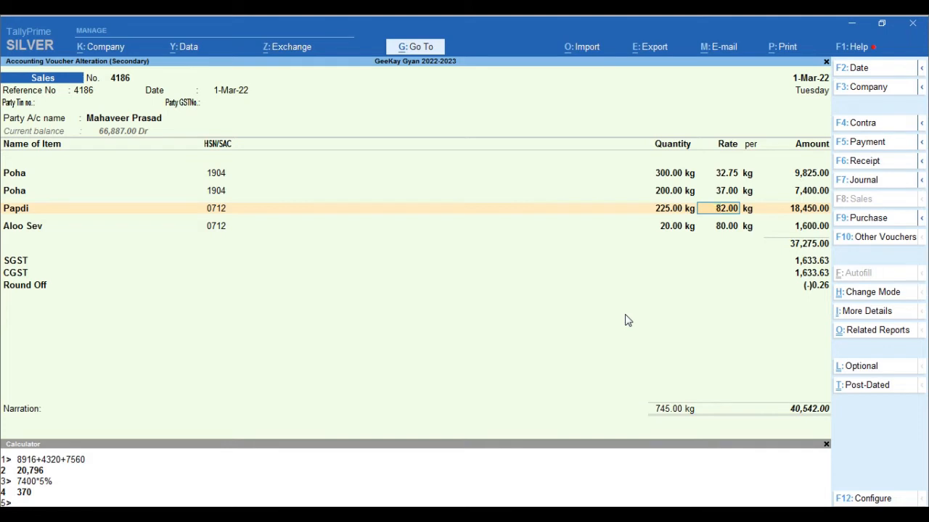
{"action": "key", "text": "BackSpace"}
{"action": "key", "text": "BackSpace"}
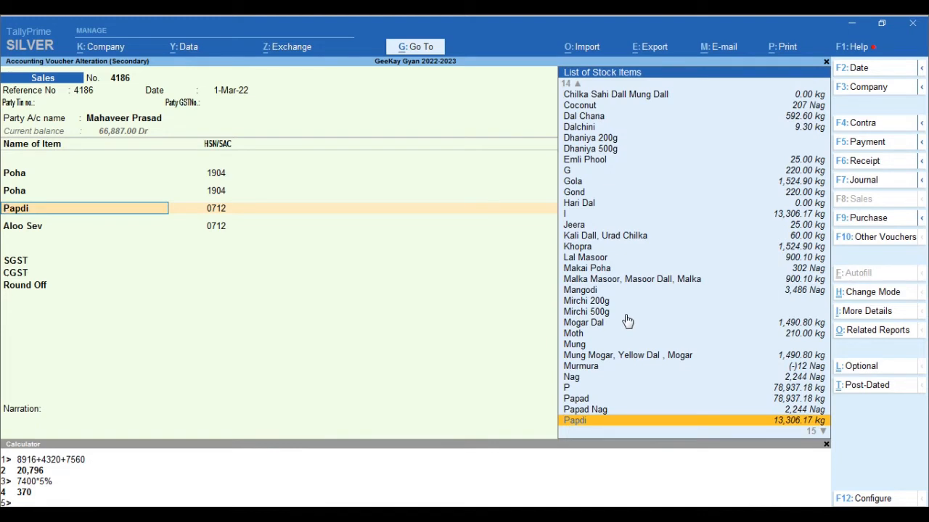
{"action": "key", "text": "BackSpace"}
{"action": "key", "text": "BackSpace"}
{"action": "key", "text": "BackSpace"}
{"action": "key", "text": "BackSpace"}
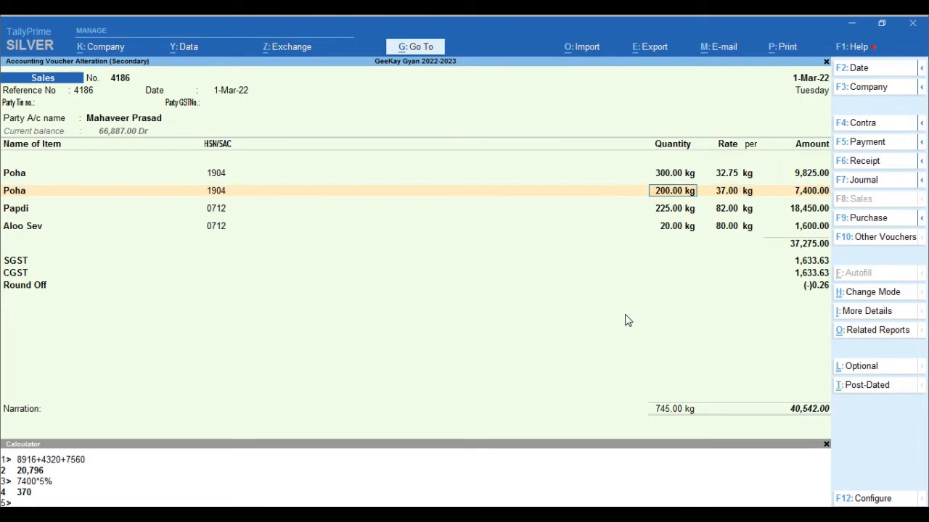
{"action": "key", "text": "BackSpace"}
{"action": "key", "text": "BackSpace"}
{"action": "key", "text": "Return"}
{"action": "key", "text": "Return"}
{"action": "key", "text": "Return"}
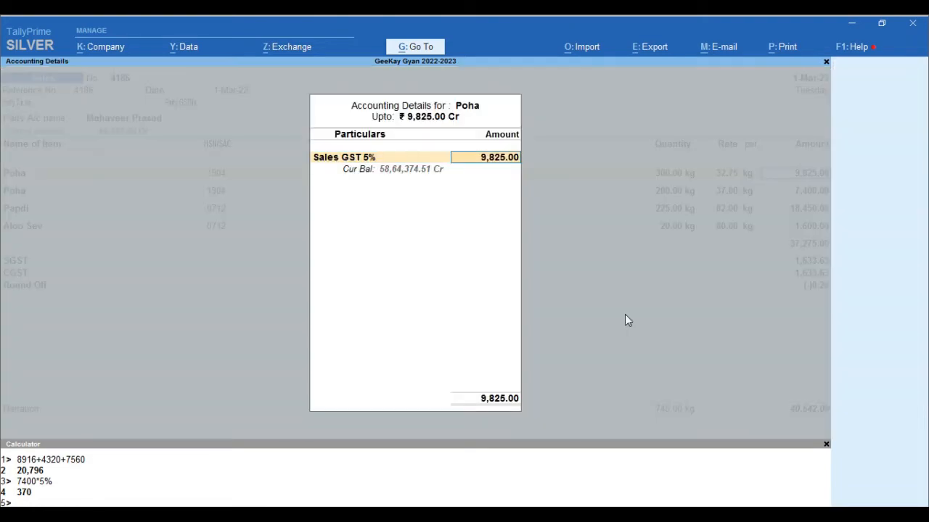
Step: Open the Poha stock item for alteration from the second Poha line, view its GST details and return to the voucher
{"action": "key", "text": "ctrl+Return"}
{"action": "key", "text": "Return"}
{"action": "key", "text": "Return"}
{"action": "key", "text": "Return"}
{"action": "key", "text": "Return"}
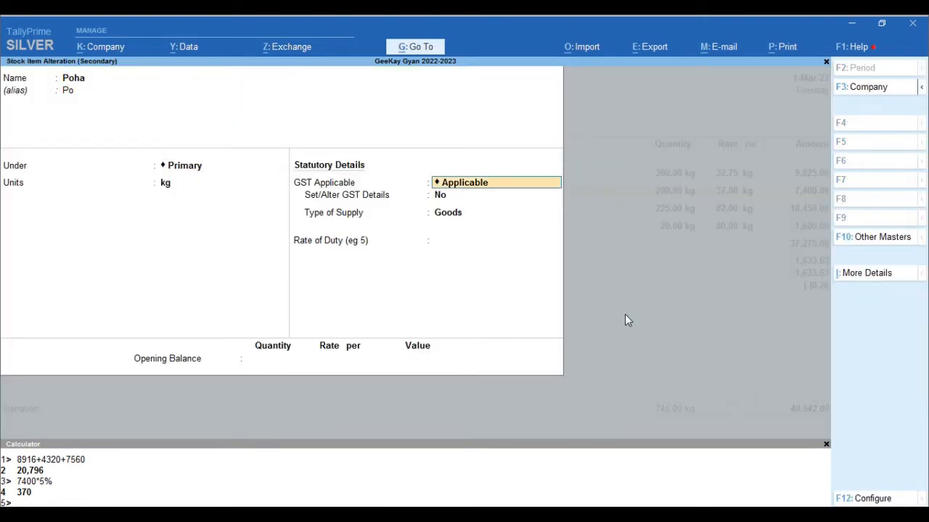
{"action": "key", "text": "y"}
{"action": "key", "text": "Return"}
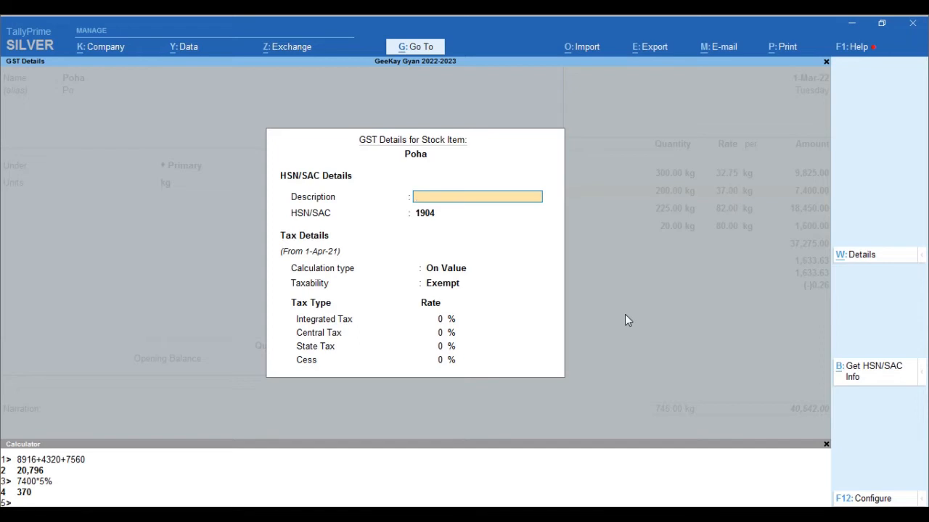
{"action": "key", "text": "Escape"}
{"action": "key", "text": "y"}
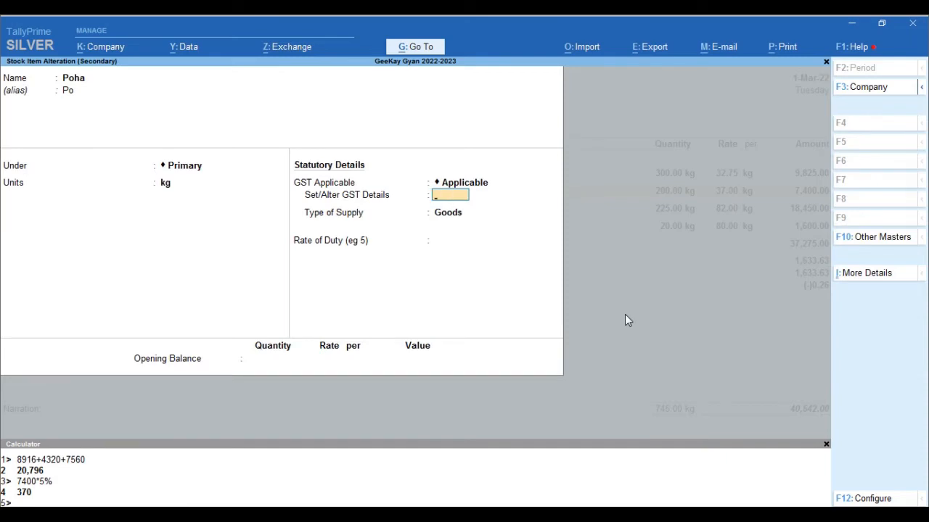
{"action": "key", "text": "Escape"}
{"action": "key", "text": "y"}
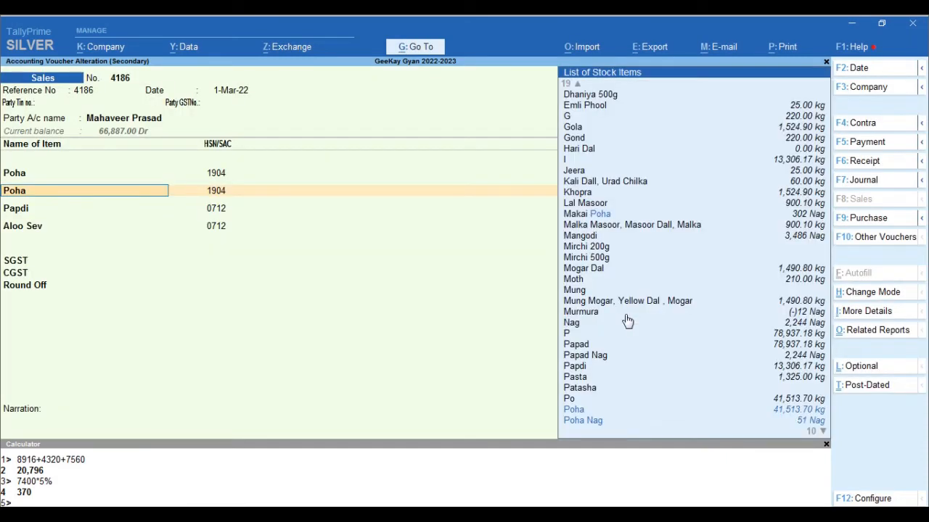
Step: Reopen the Poha stock item's alteration and examine its HSN/SAC and tax details through Set/Alter GST Details
{"action": "key", "text": "ctrl+Return"}
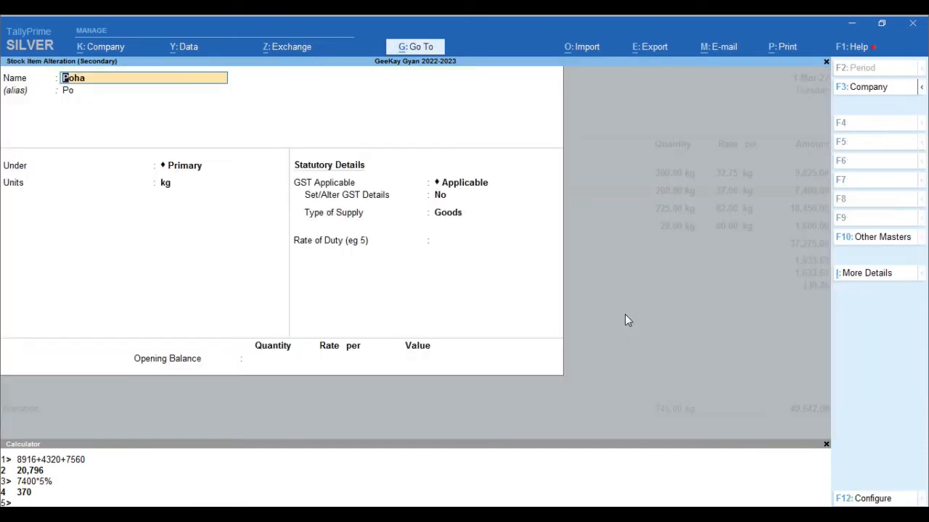
{"action": "key", "text": "Return"}
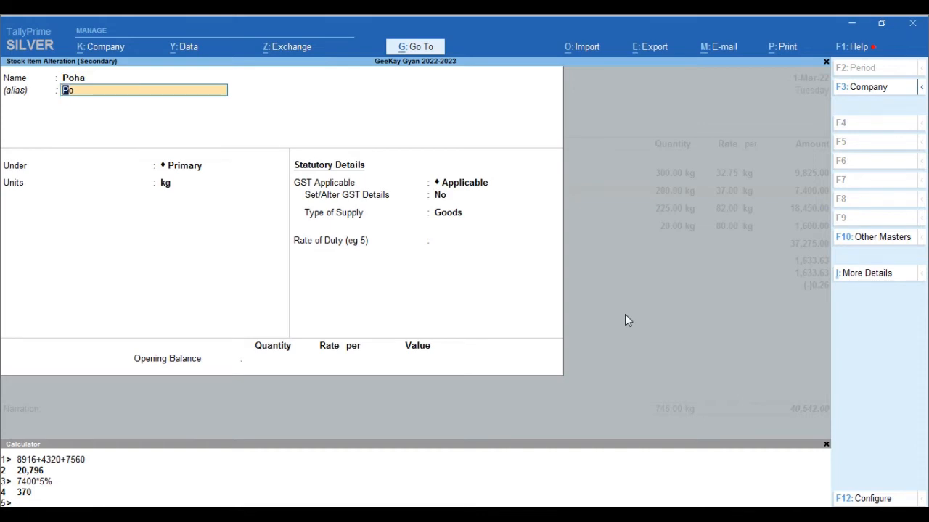
{"action": "key", "text": "Return"}
{"action": "key", "text": "Return"}
{"action": "key", "text": "Return"}
{"action": "key", "text": "Return"}
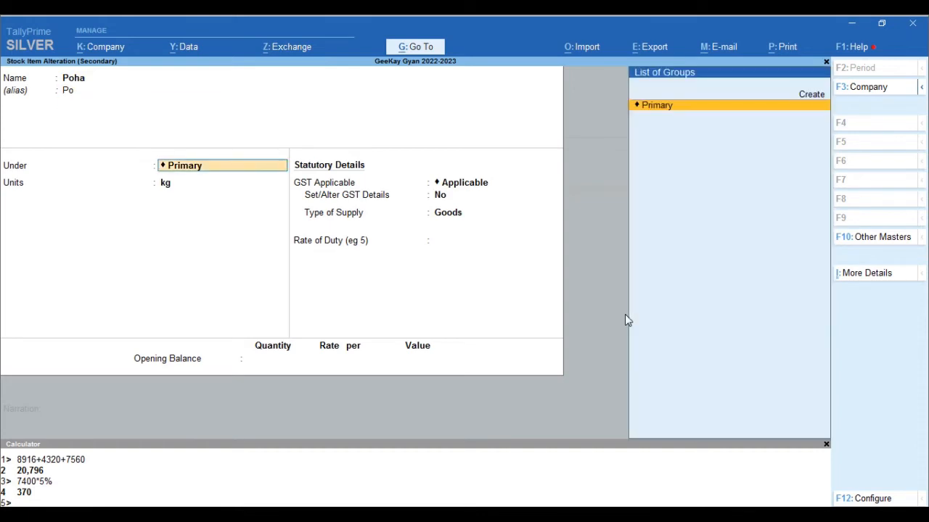
{"action": "key", "text": "BackSpace"}
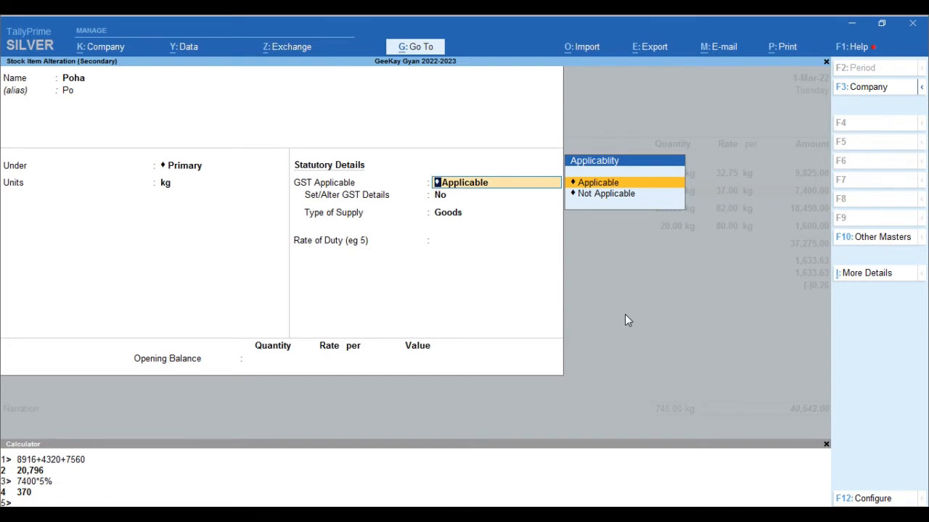
{"action": "key", "text": "Return"}
{"action": "type", "text": "y"}
{"action": "key", "text": "Return"}
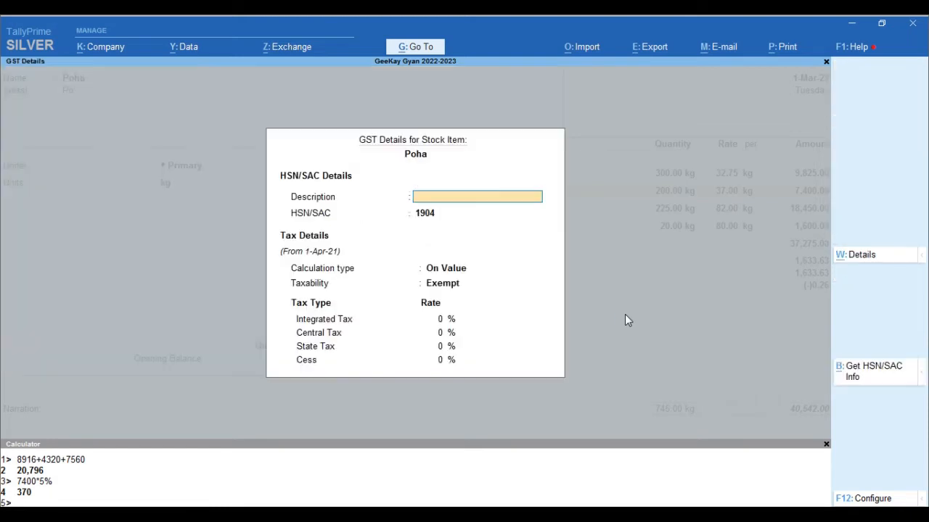
{"action": "key", "text": "Return"}
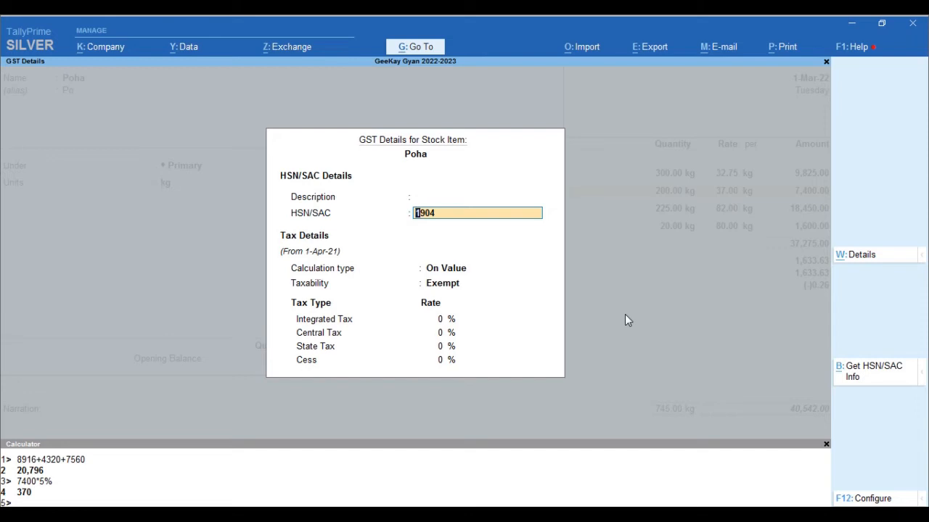
Step: Review each field of the 1-Apr-21 entry in Poha's Tax Rate History and return to the stock item
{"action": "key", "text": "alt+w"}
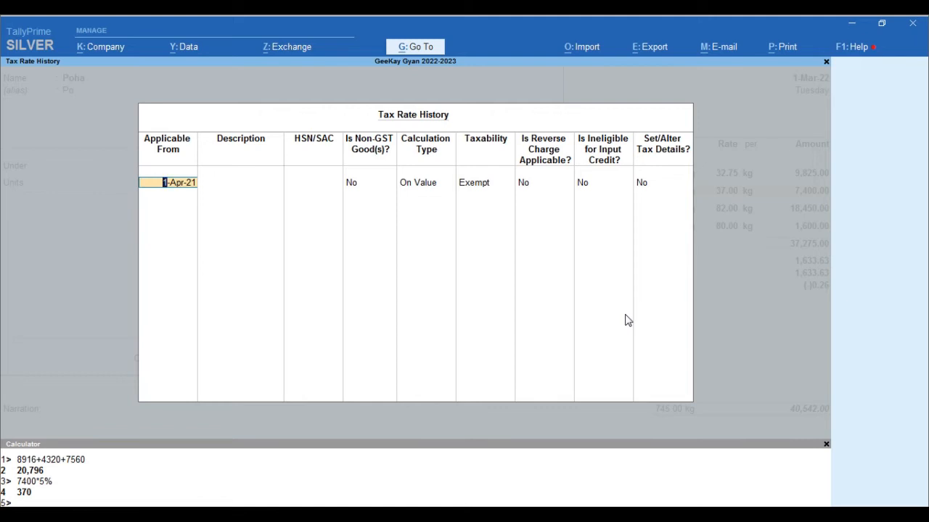
{"action": "key", "text": "Return"}
{"action": "key", "text": "Return"}
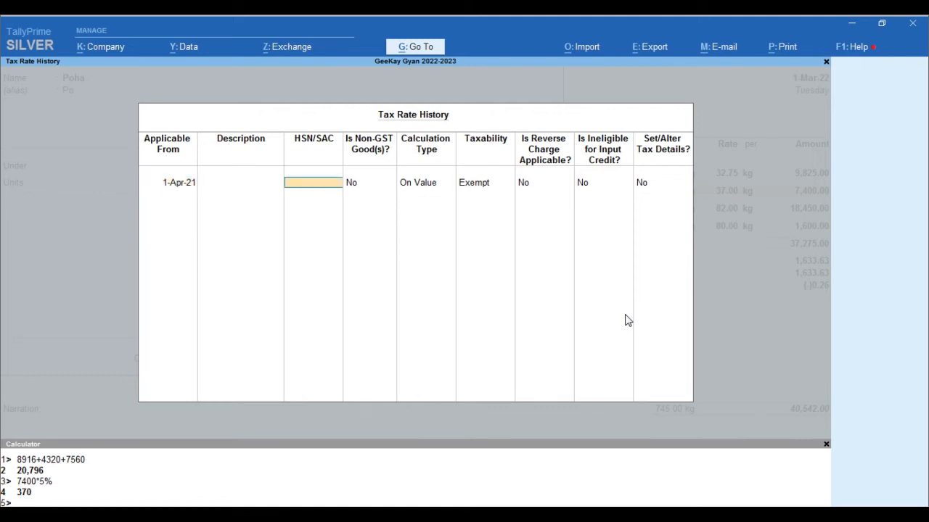
{"action": "key", "text": "Return"}
{"action": "key", "text": "Return"}
{"action": "key", "text": "Return"}
{"action": "key", "text": "Return"}
{"action": "key", "text": "Return"}
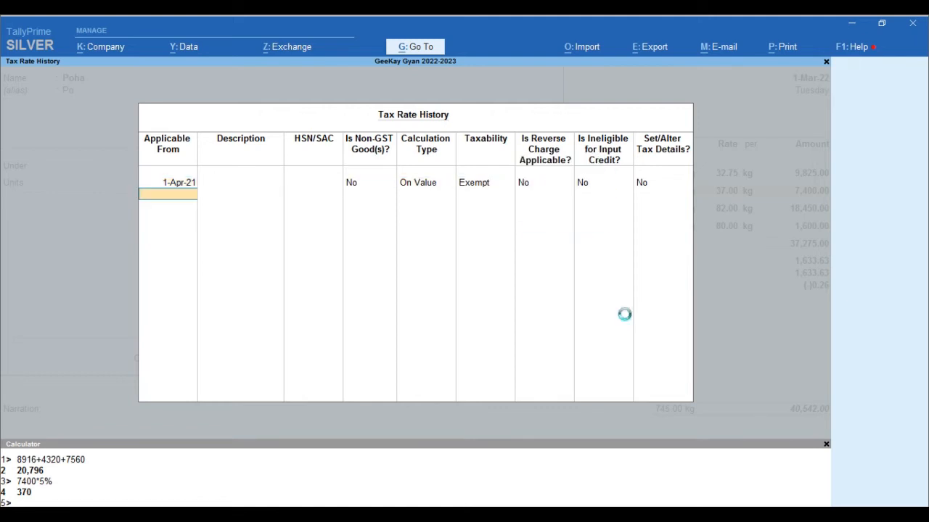
{"action": "key", "text": "ctrl+a"}
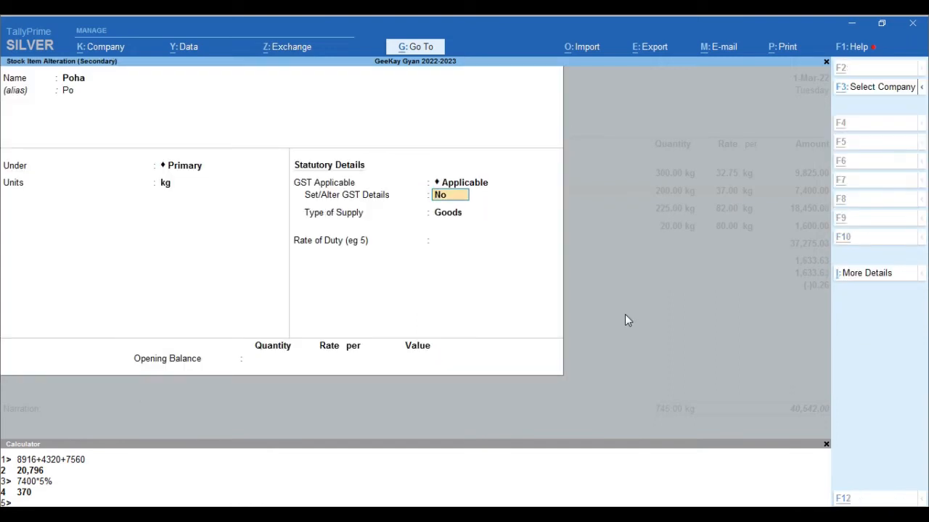
Step: Enable Set/Alter GST Details for the Poha item and open its Tax Rate History
{"action": "key", "text": "alt"}
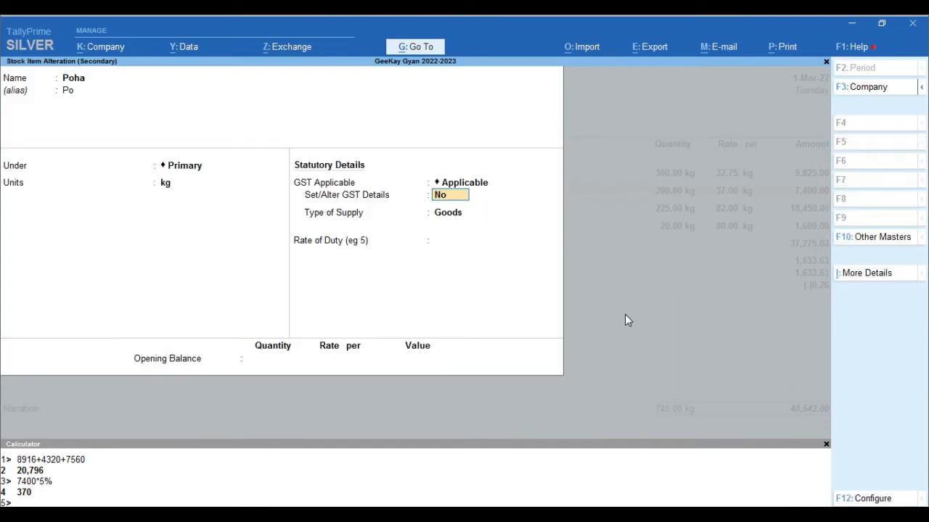
{"action": "type", "text": "y"}
{"action": "key", "text": "Return"}
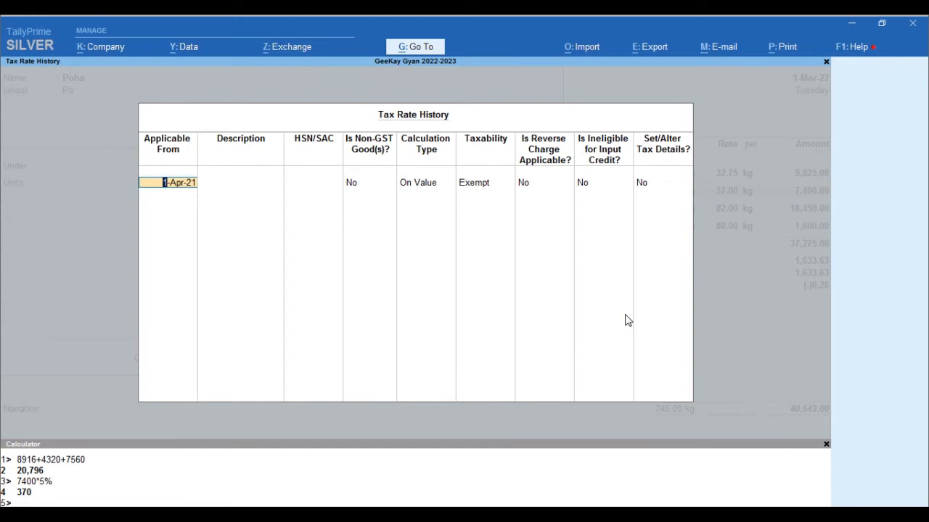
Step: Enter HSN/SAC 1904 for the 1-Apr-21 tax rate entry and accept Exempt as its taxability
{"action": "key", "text": "Return"}
{"action": "key", "text": "Return"}
{"action": "type", "text": "1904"}
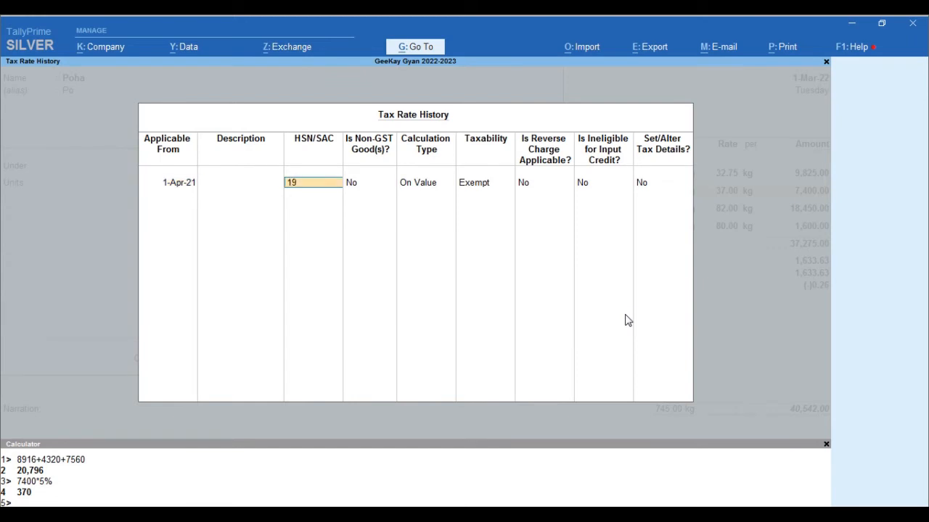
{"action": "key", "text": "Return"}
{"action": "key", "text": "Return"}
{"action": "key", "text": "Return"}
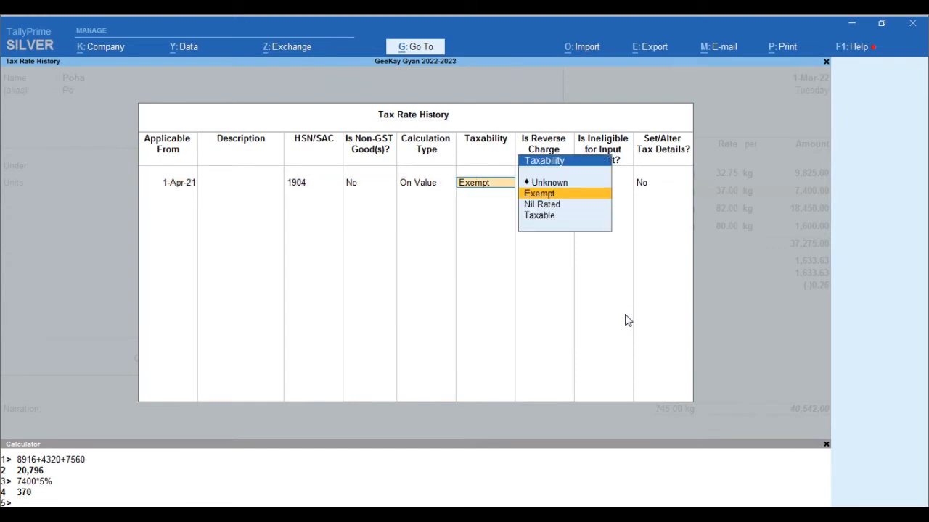
{"action": "key", "text": "Return"}
Step: Clear the HSN/SAC of the 1-Apr-21 entry and leave the Tax Rate History without saving
{"action": "key", "text": "BackSpace"}
{"action": "key", "text": "BackSpace"}
{"action": "key", "text": "BackSpace"}
{"action": "key", "text": "BackSpace"}
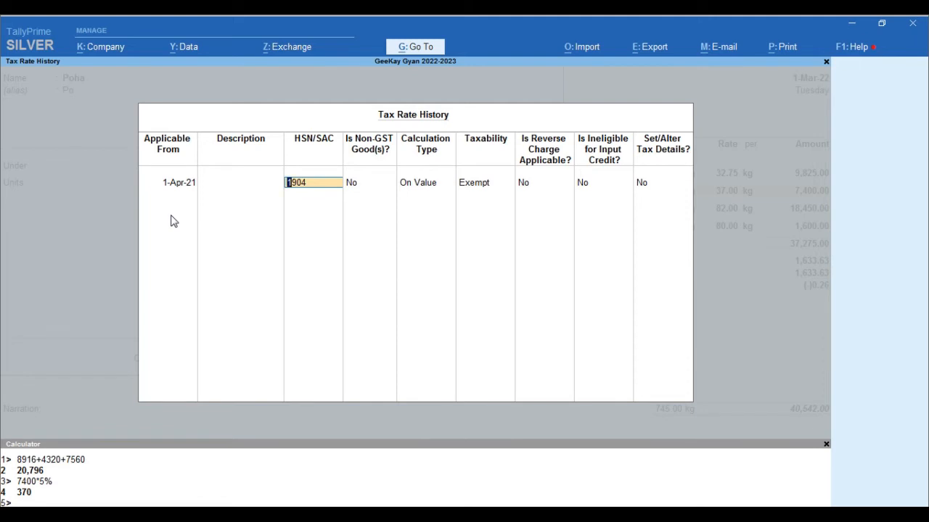
{"action": "key", "text": "BackSpace"}
{"action": "key", "text": "Return"}
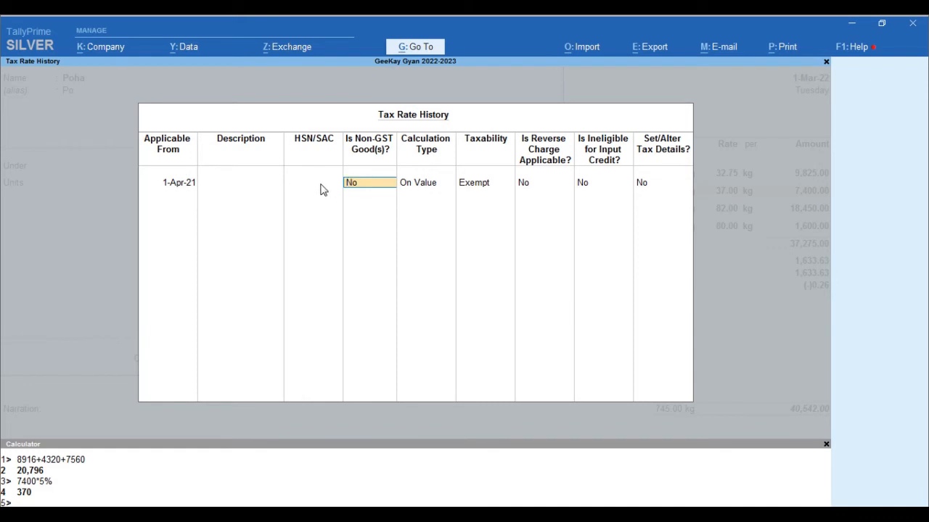
{"action": "key", "text": "Return"}
{"action": "key", "text": "Return"}
{"action": "key", "text": "Escape"}
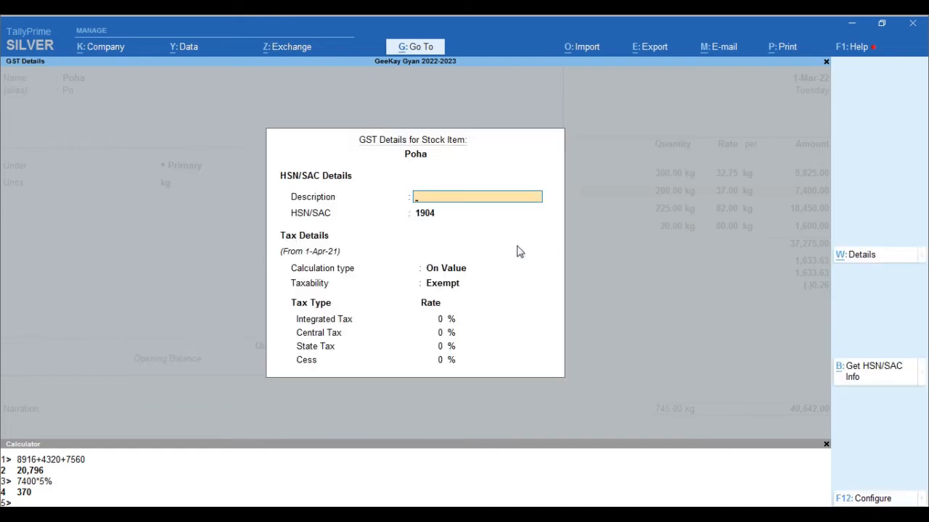
Step: Reopen Poha's Tax Rate History and enter 01.4.2021 as the applicable date and 1904 as the HSN/SAC
{"action": "key", "text": "alt+w"}
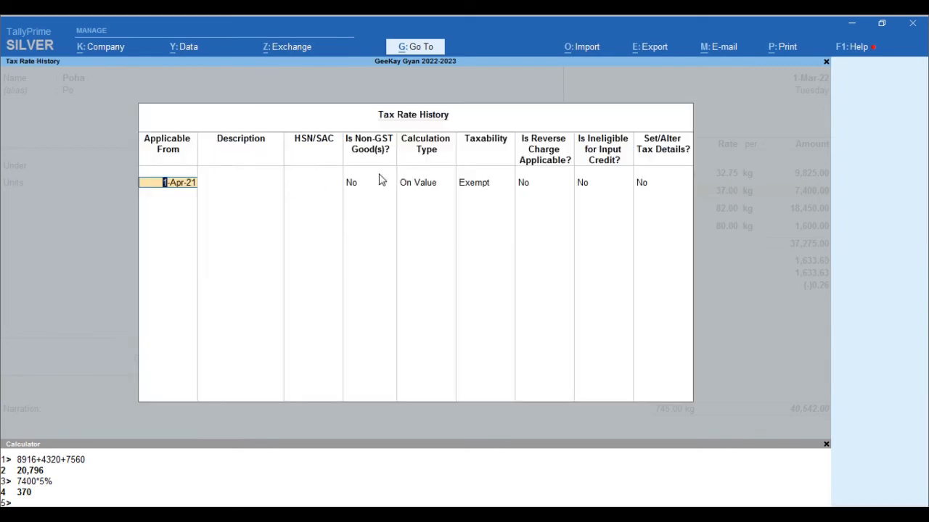
{"action": "type", "text": "01.4.2021"}
{"action": "key", "text": "Return"}
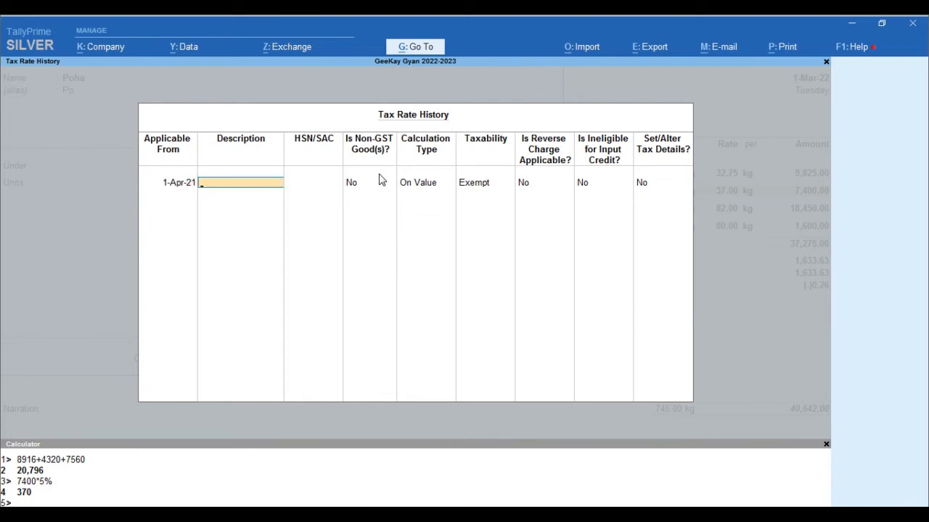
{"action": "key", "text": "Return"}
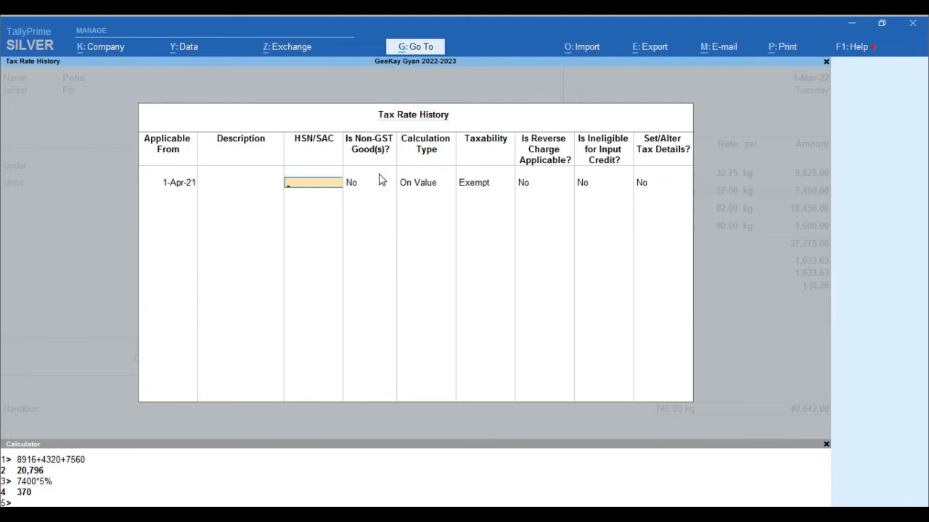
{"action": "type", "text": "1904"}
{"action": "key", "text": "Return"}
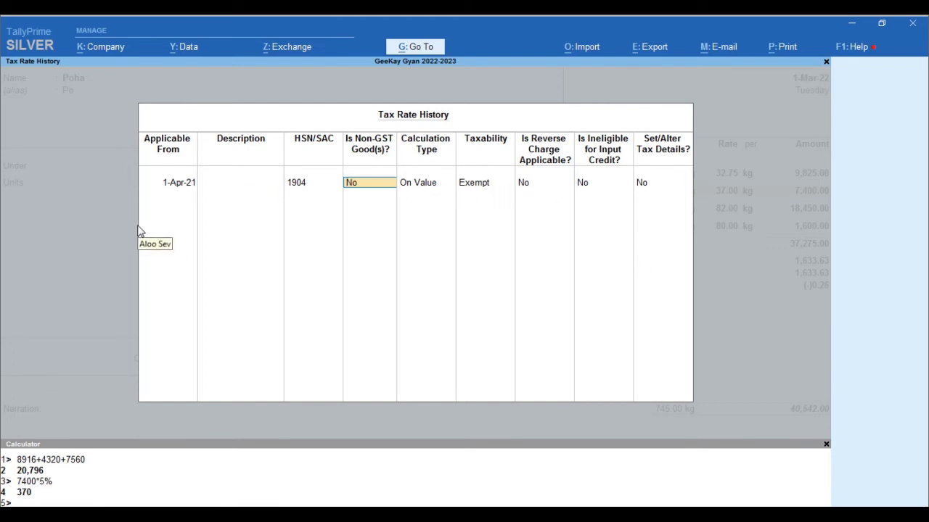
Step: Set the 1-Apr-21 entry's taxability to Taxable and proceed to Set/Alter Tax Details with Yes
{"action": "key", "text": "Return"}
{"action": "key", "text": "Return"}
{"action": "key", "text": "Down"}
{"action": "key", "text": "Down"}
{"action": "key", "text": "Return"}
{"action": "key", "text": "Return"}
{"action": "key", "text": "Return"}
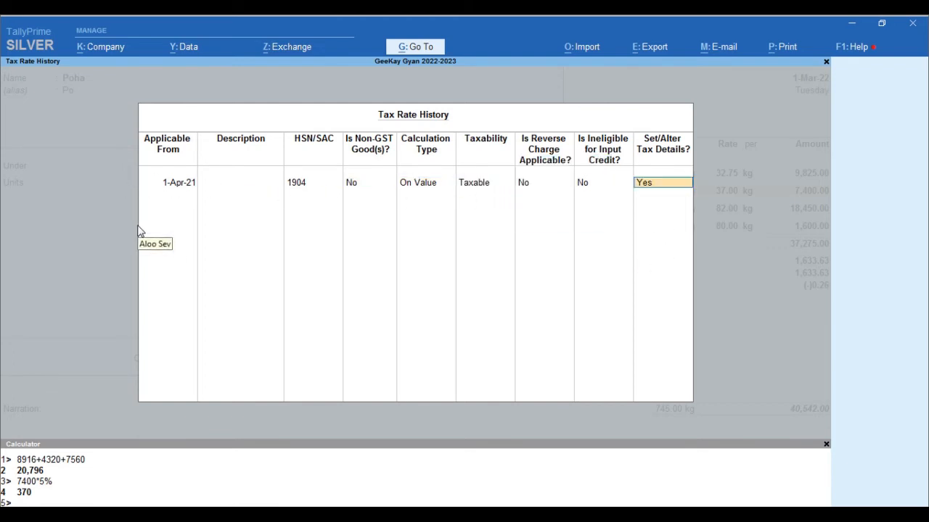
Step: Set the entry's Integrated Tax rate to 5% and accept the GST Rate Details and Tax Rate History
{"action": "key", "text": "Return"}
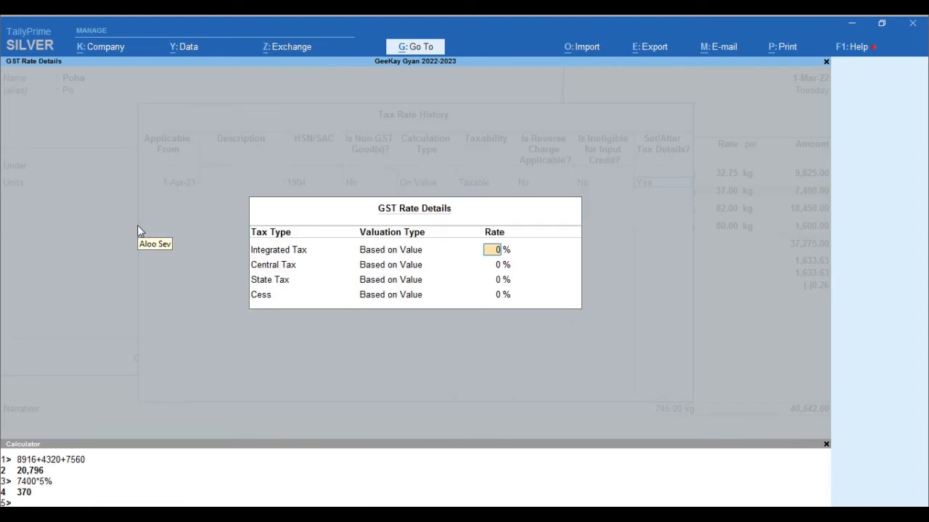
{"action": "type", "text": "5"}
{"action": "key", "text": "Return"}
{"action": "key", "text": "ctrl+a"}
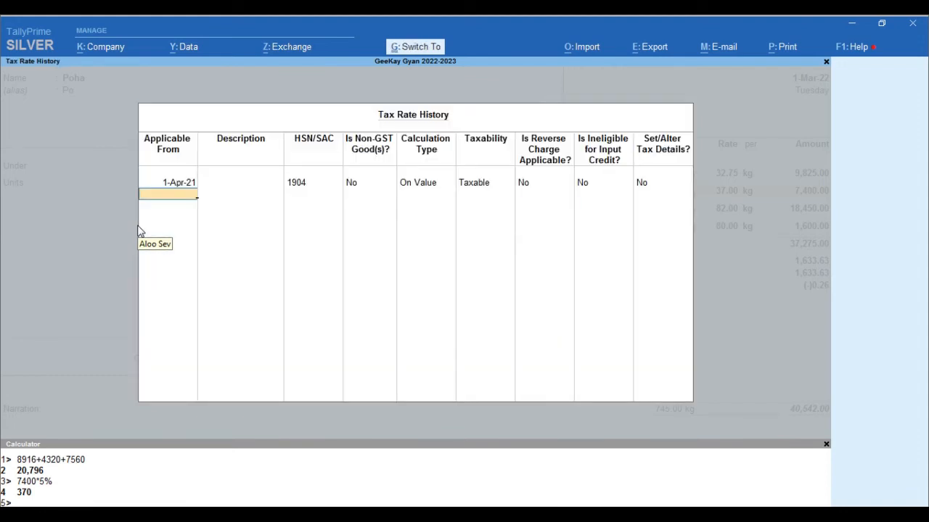
{"action": "key", "text": "ctrl+a"}
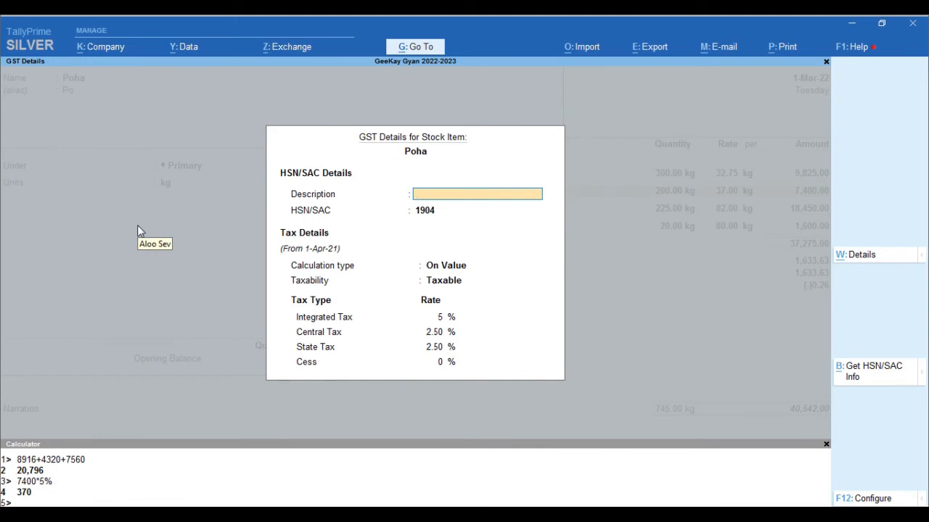
Step: Accept Poha's GST details with HSN/SAC 1904, calculation type On Value and taxability Taxable
{"action": "key", "text": "Return"}
{"action": "key", "text": "Return"}
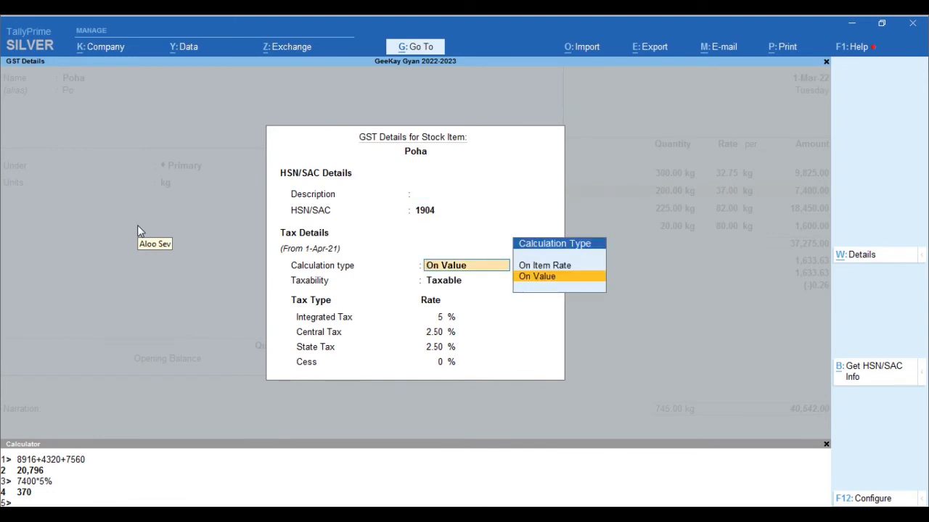
{"action": "key", "text": "Return"}
{"action": "key", "text": "Return"}
{"action": "key", "text": "Return"}
{"action": "key", "text": "Return"}
{"action": "key", "text": "Return"}
{"action": "key", "text": "Return"}
{"action": "key", "text": "Return"}
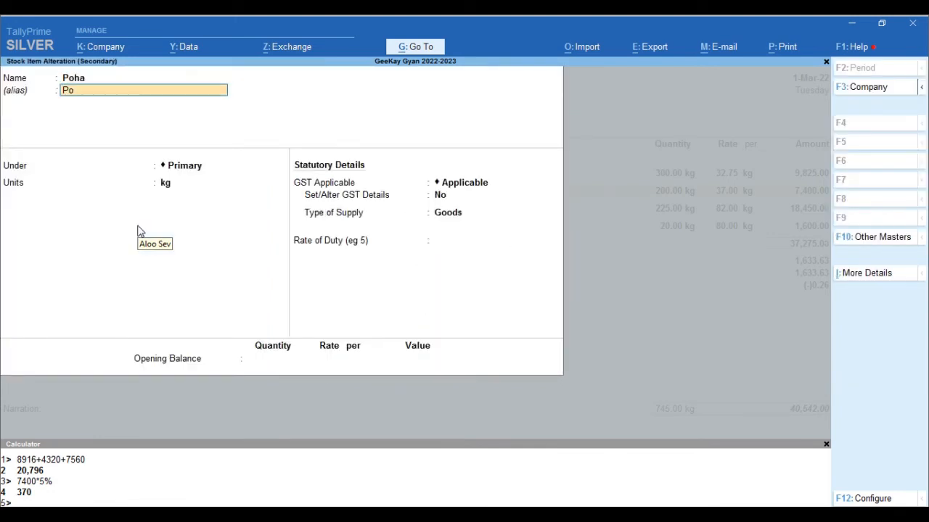
Step: Keep Poha's remaining stock item fields as they are, leave Rate of Duty blank and save the alteration
{"action": "key", "text": "Return"}
{"action": "key", "text": "Return"}
{"action": "key", "text": "Return"}
{"action": "key", "text": "Return"}
{"action": "key", "text": "Return"}
{"action": "key", "text": "Return"}
{"action": "key", "text": "Return"}
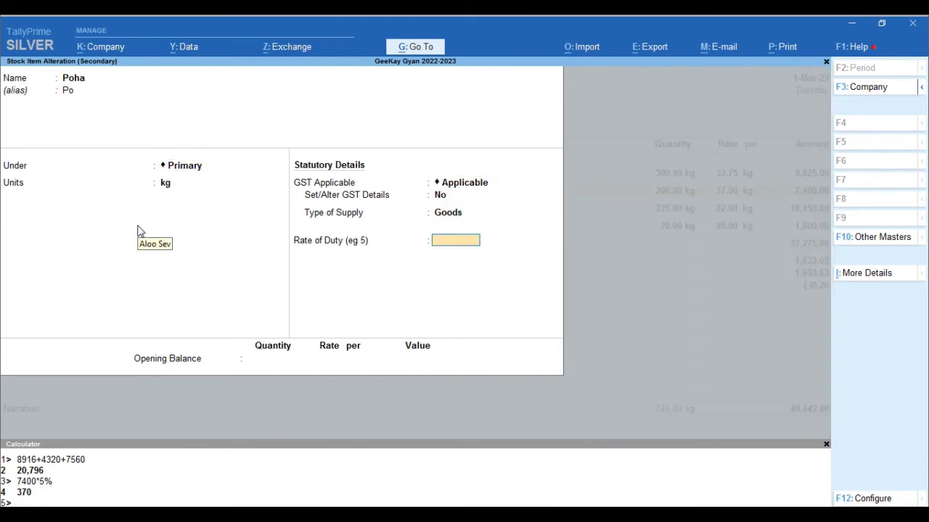
{"action": "key", "text": "Return"}
{"action": "key", "text": "ctrl+a"}
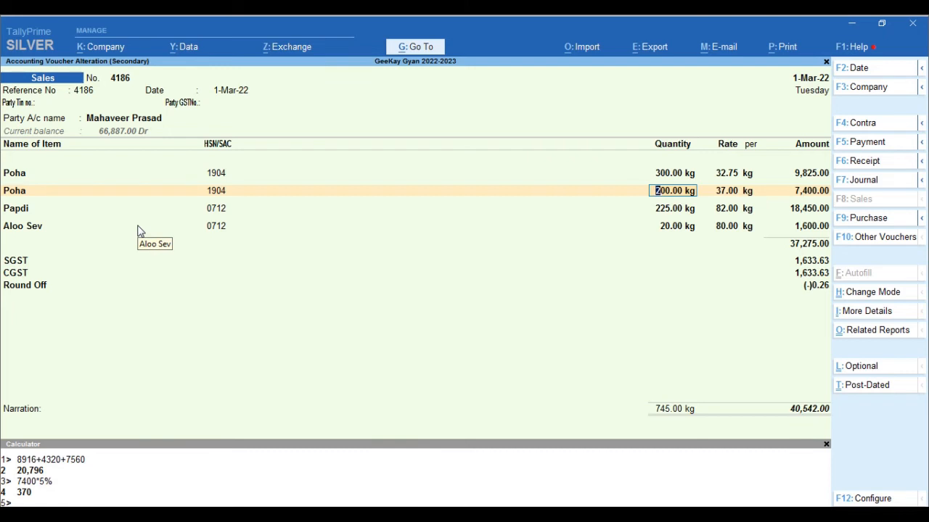
Step: Open the party account's ledger for alteration from within the sales voucher
{"action": "key", "text": "Up"}
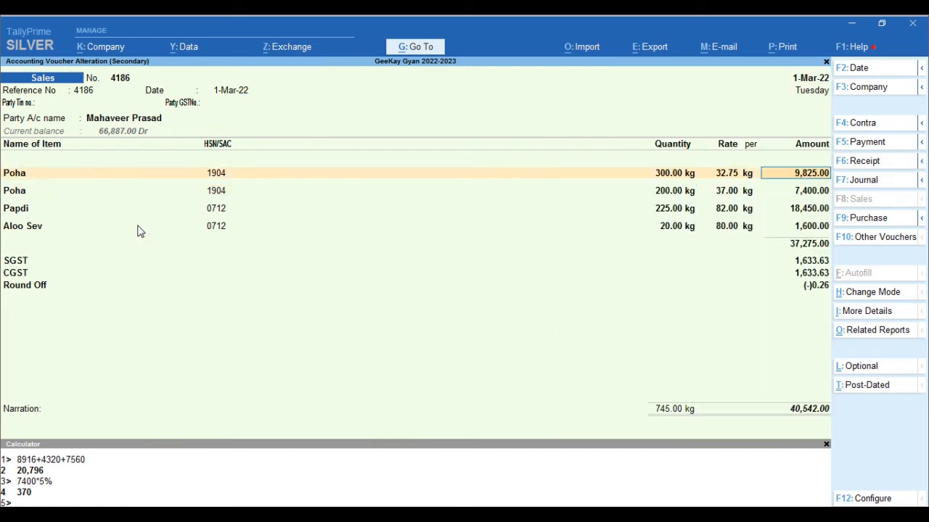
{"action": "key", "text": "Up"}
{"action": "key", "text": "Up"}
{"action": "key", "text": "Up"}
{"action": "key", "text": "Up"}
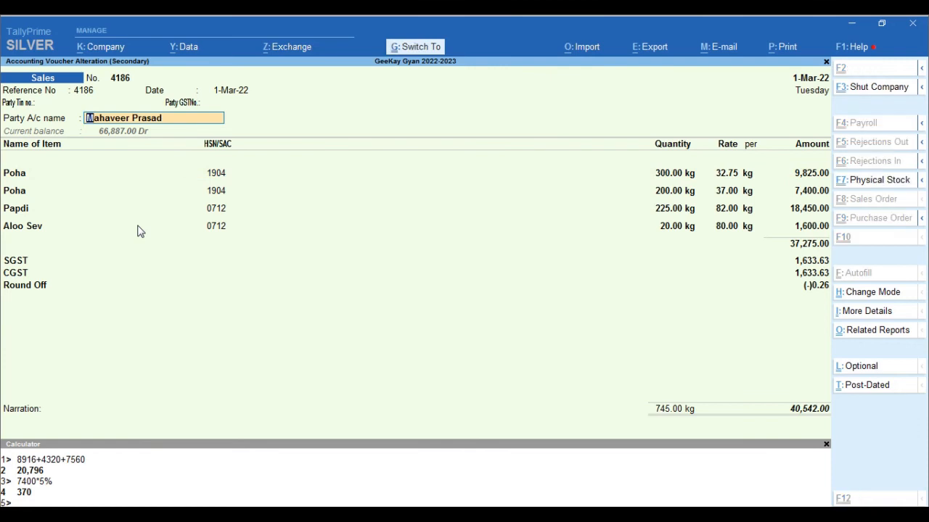
{"action": "key", "text": "ctrl+Return"}
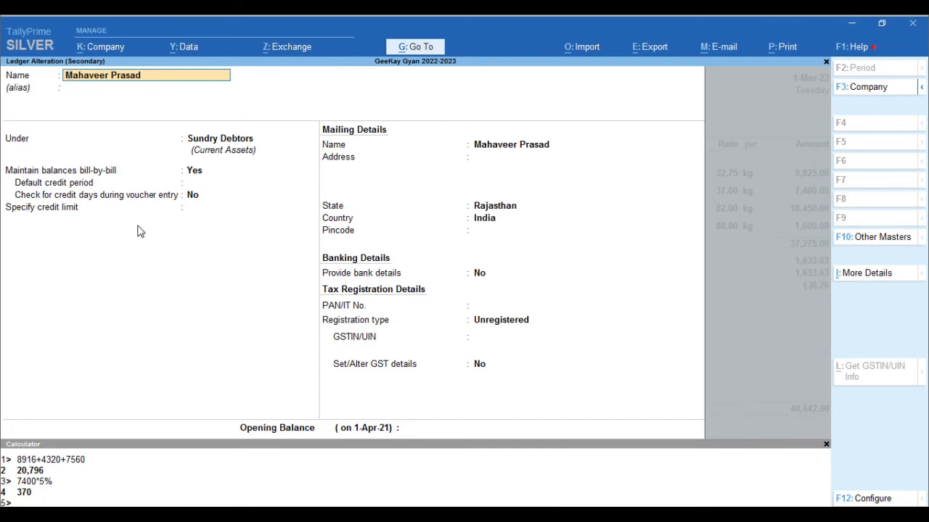
Step: Set the party ledger's GST registration type to Regular, leave GSTIN/UIN blank and save the ledger
{"action": "key", "text": "Return"}
{"action": "key", "text": "Return"}
{"action": "key", "text": "Return"}
{"action": "key", "text": "Return"}
{"action": "key", "text": "Return"}
{"action": "key", "text": "Return"}
{"action": "key", "text": "Return"}
{"action": "key", "text": "Return"}
{"action": "key", "text": "Return"}
{"action": "key", "text": "Return"}
{"action": "key", "text": "Return"}
{"action": "key", "text": "Return"}
{"action": "key", "text": "Return"}
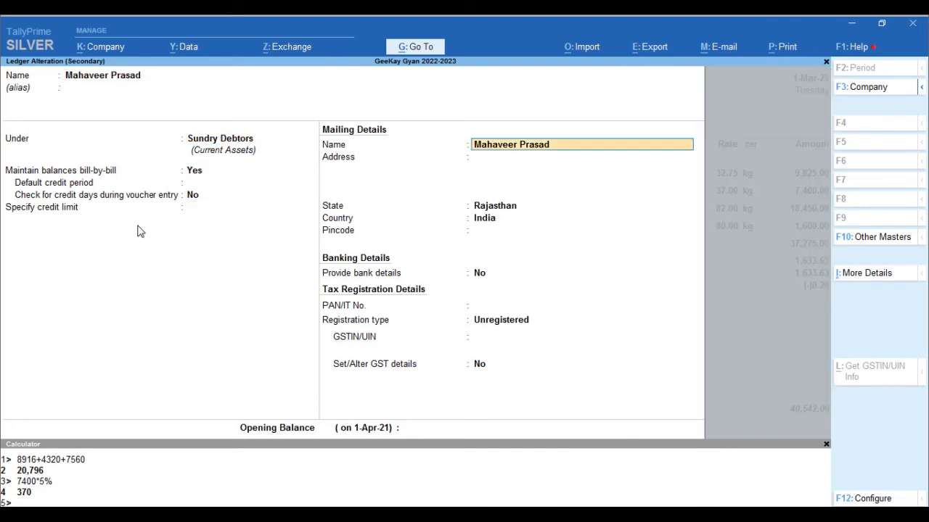
{"action": "key", "text": "Up"}
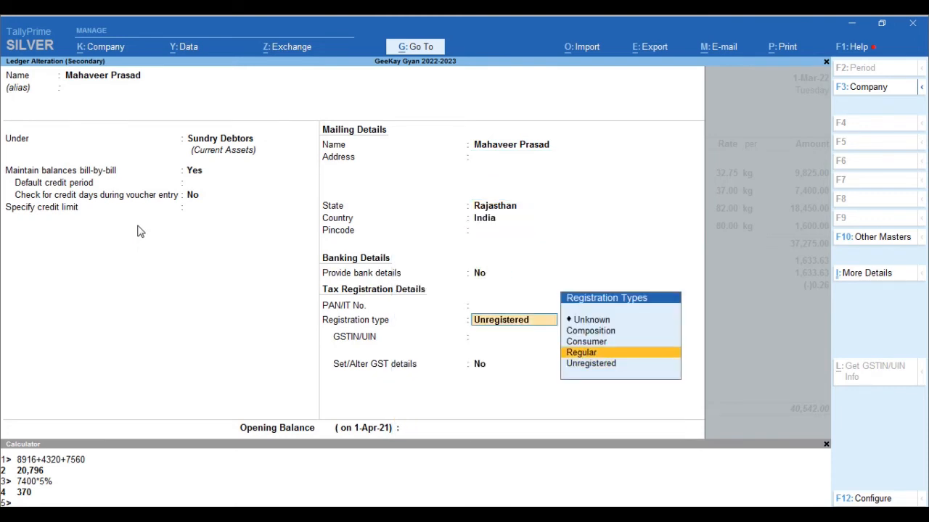
{"action": "key", "text": "Return"}
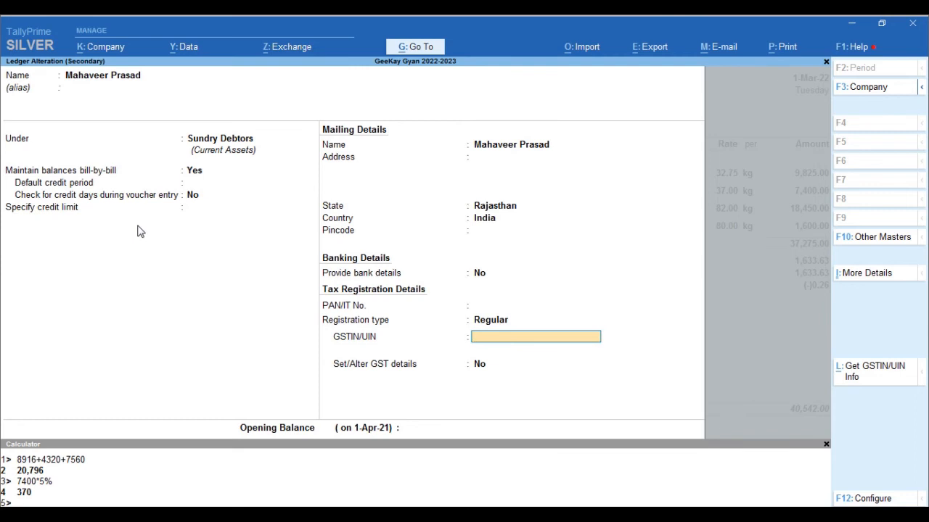
{"action": "key", "text": "ctrl+a"}
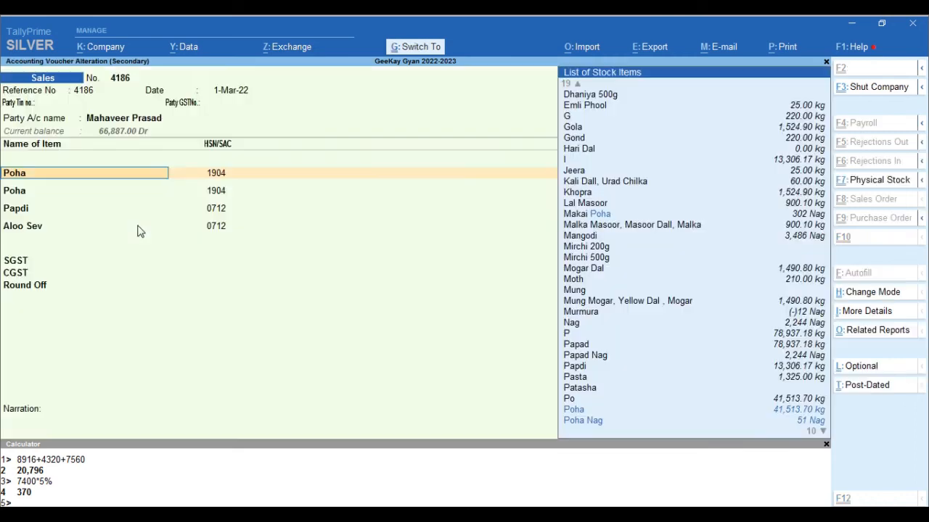
Step: Enable the party details option in the sales voucher's configuration from the party account field and save it
{"action": "key", "text": "shift+Tab"}
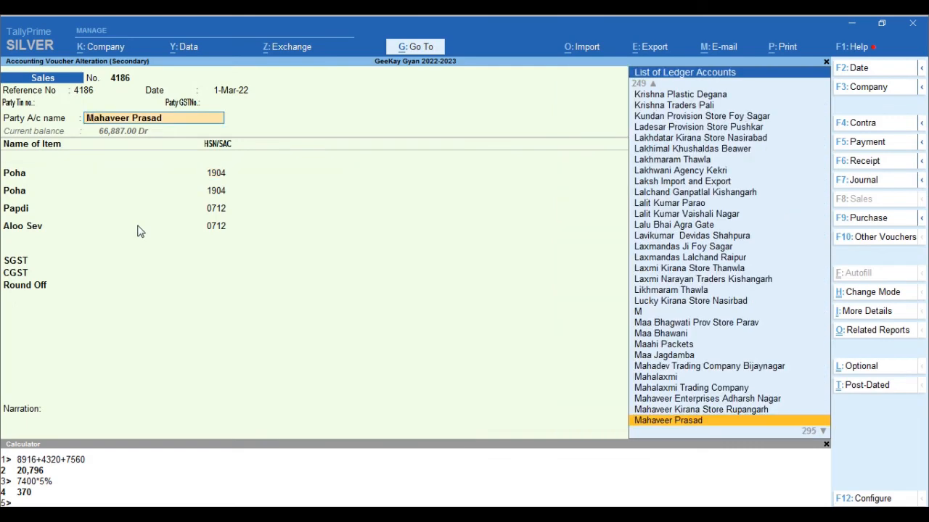
{"action": "key", "text": "Tab"}
{"action": "key", "text": "shift+Tab"}
{"action": "key", "text": "F12"}
{"action": "key", "text": "y"}
{"action": "key", "text": "ctrl+a"}
Step: Select the next party ledger in the list to display its Party Details, and leave the voucher without saving
{"action": "key", "text": "Down"}
{"action": "key", "text": "Return"}
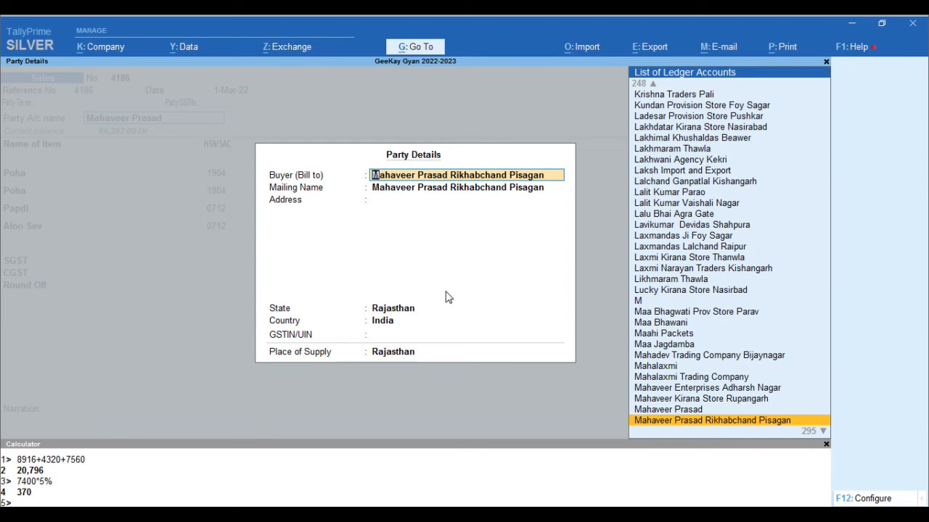
{"action": "key", "text": "Escape"}
{"action": "key", "text": "Escape"}
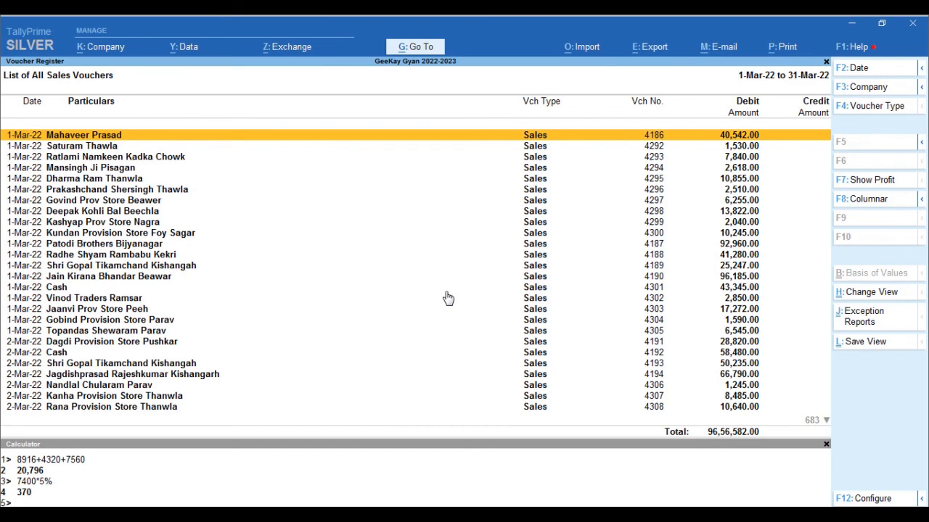
Step: Reopen the first 1-Mar-22 sales voucher and view the Stock Query for Poha from its related reports
{"action": "key", "text": "Return"}
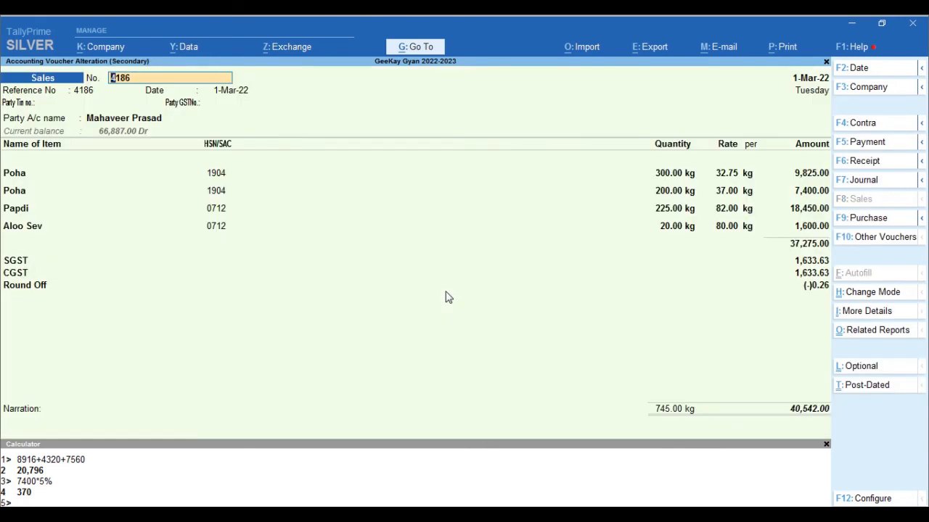
{"action": "key", "text": "Return"}
{"action": "key", "text": "Return"}
{"action": "key", "text": "Return"}
{"action": "key", "text": "Return"}
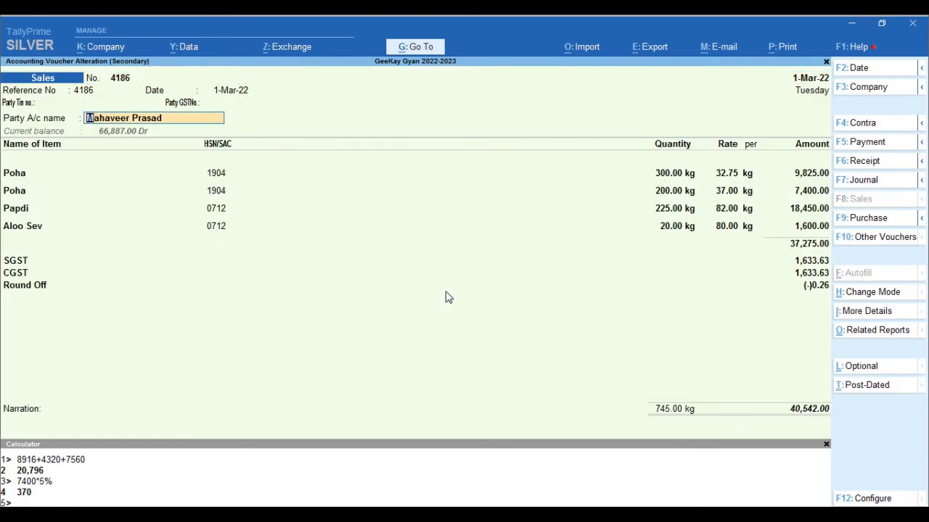
{"action": "key", "text": "ctrl+o"}
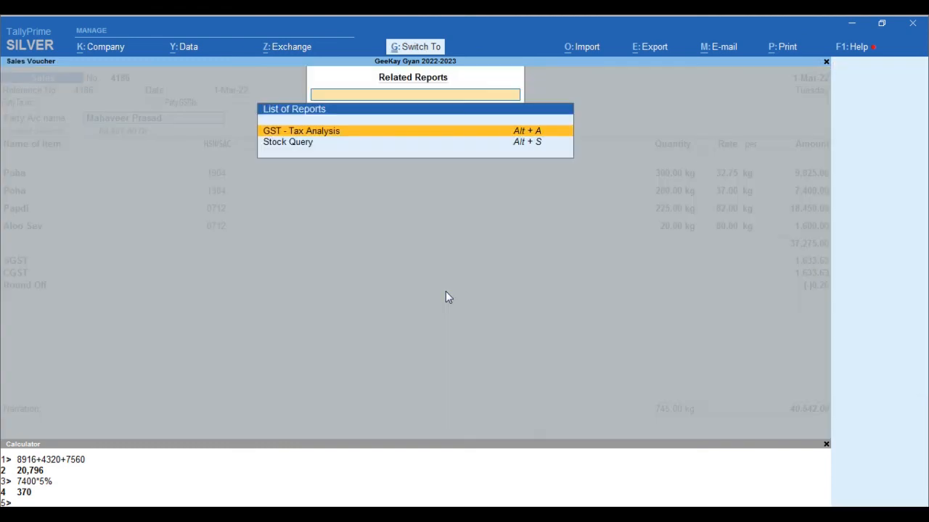
{"action": "key", "text": "Down"}
{"action": "key", "text": "Return"}
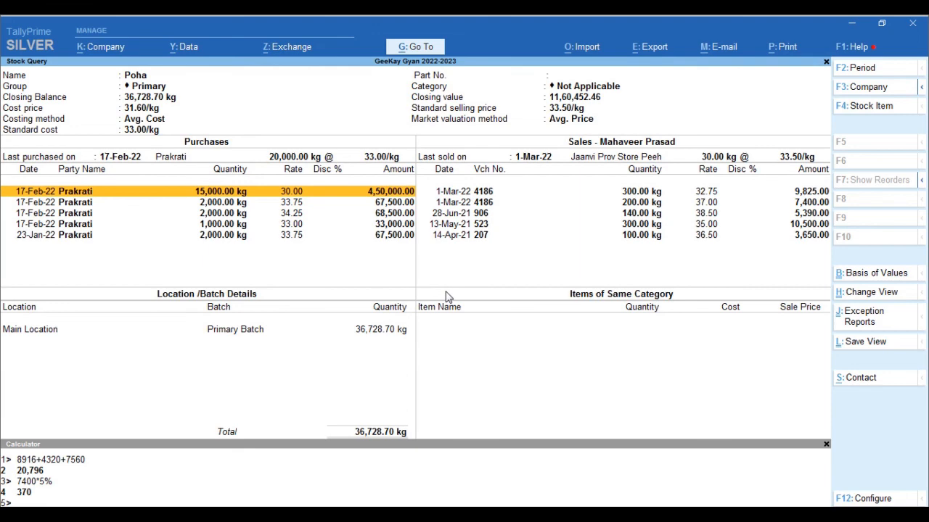
{"action": "key", "text": "Escape"}
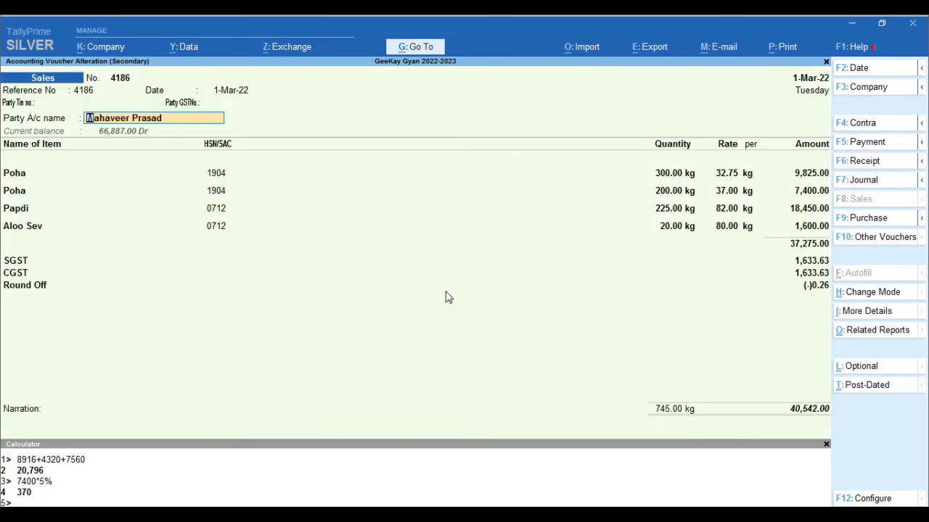
Step: Display the voucher's GST - Tax Analysis to examine the tax on each item
{"action": "key", "text": "ctrl+o"}
{"action": "key", "text": "Return"}
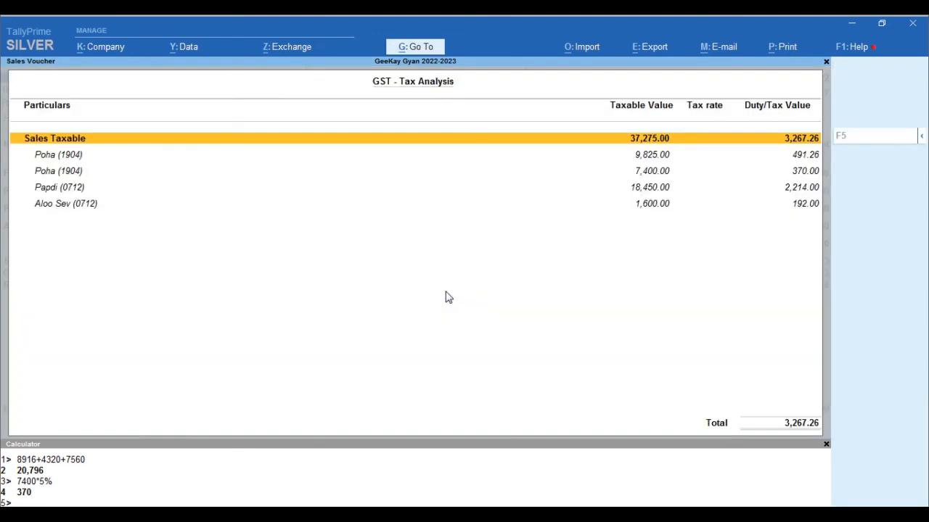